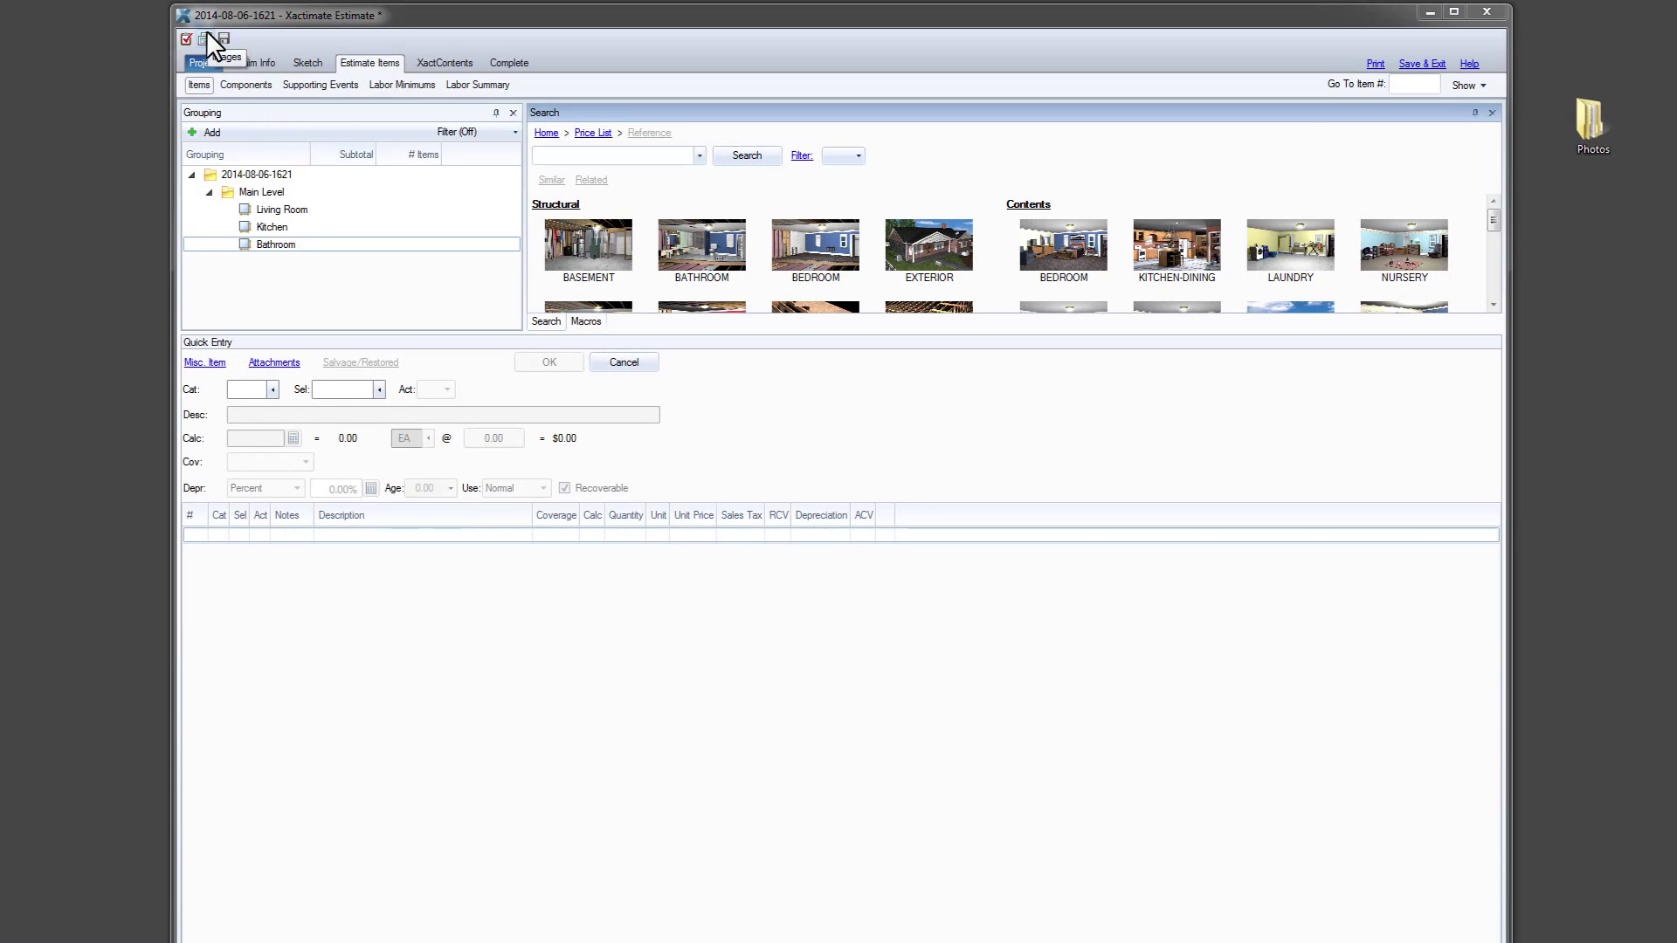
# Open the estimate's Digital Images manager from the toolbar
pyautogui.click(207, 35)
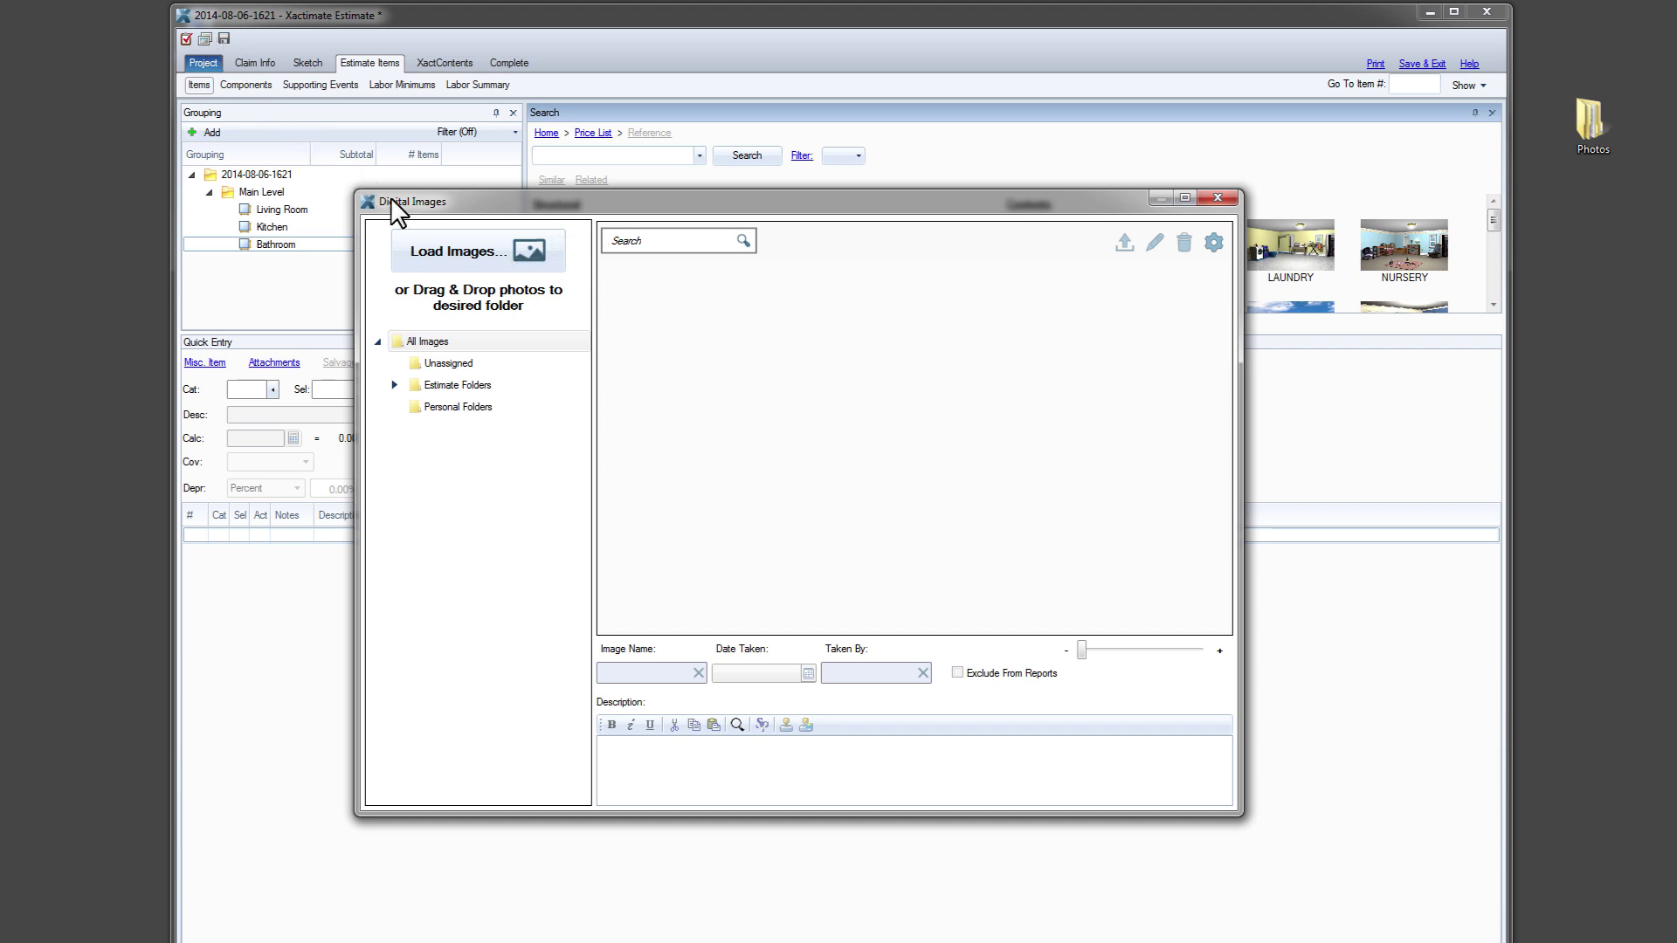
# Import all 23 photos from the desktop Photos > Room 1 folder into Unassigned images
pyautogui.click(439, 251)
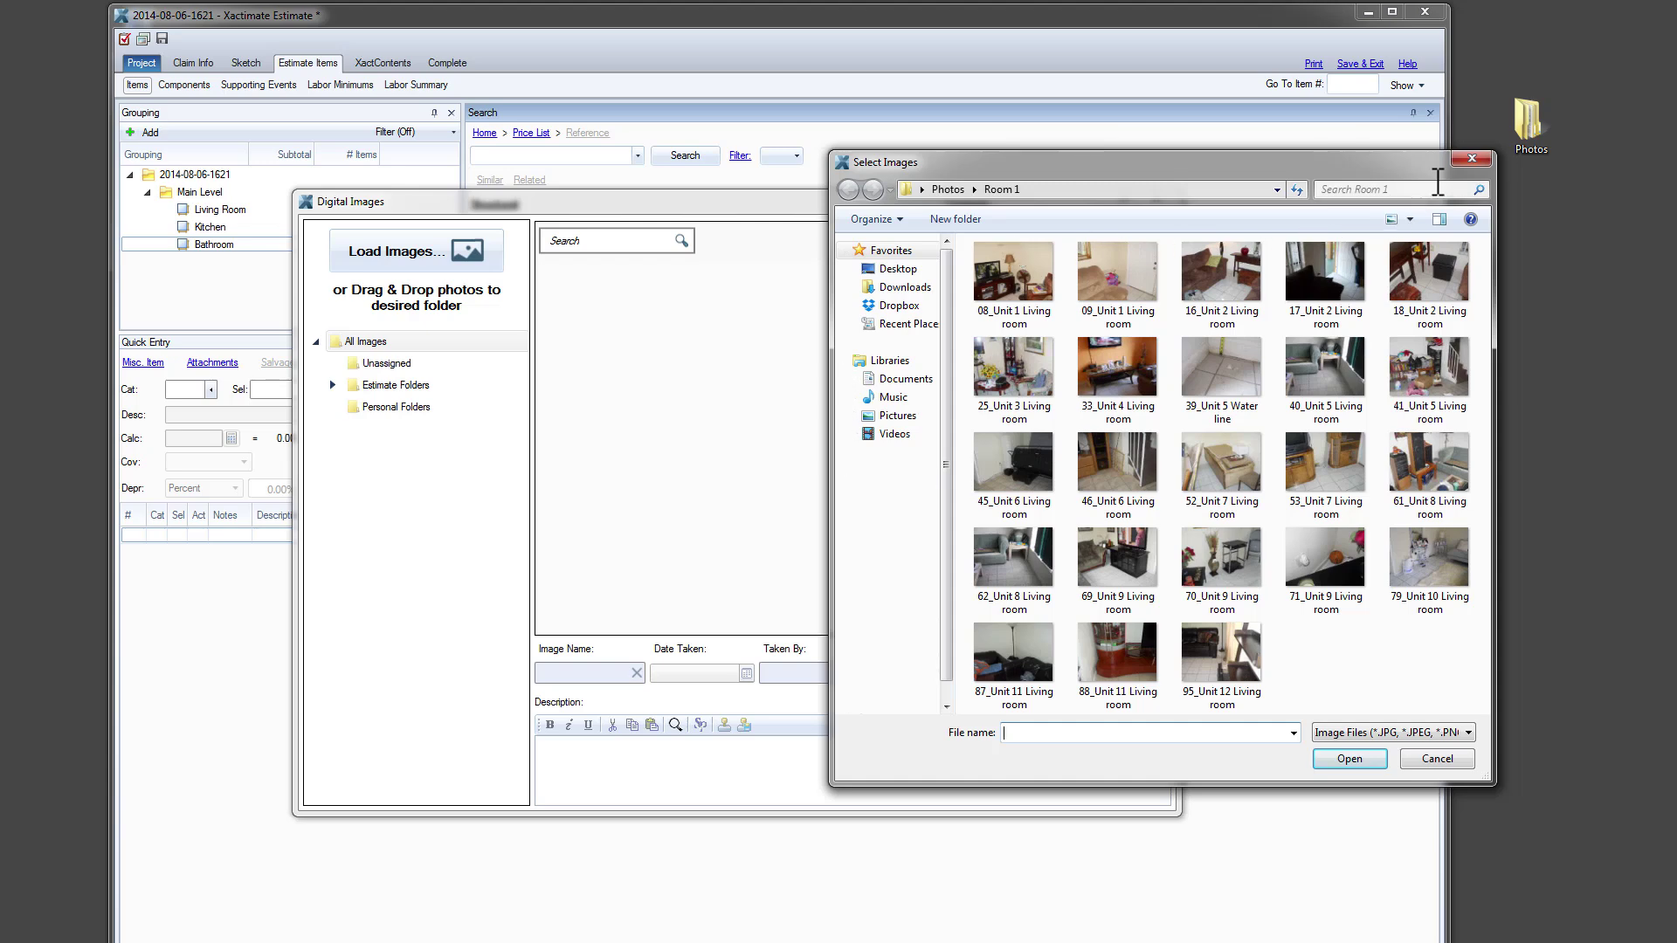
pyautogui.click(1460, 158)
pyautogui.doubleClick(1526, 123)
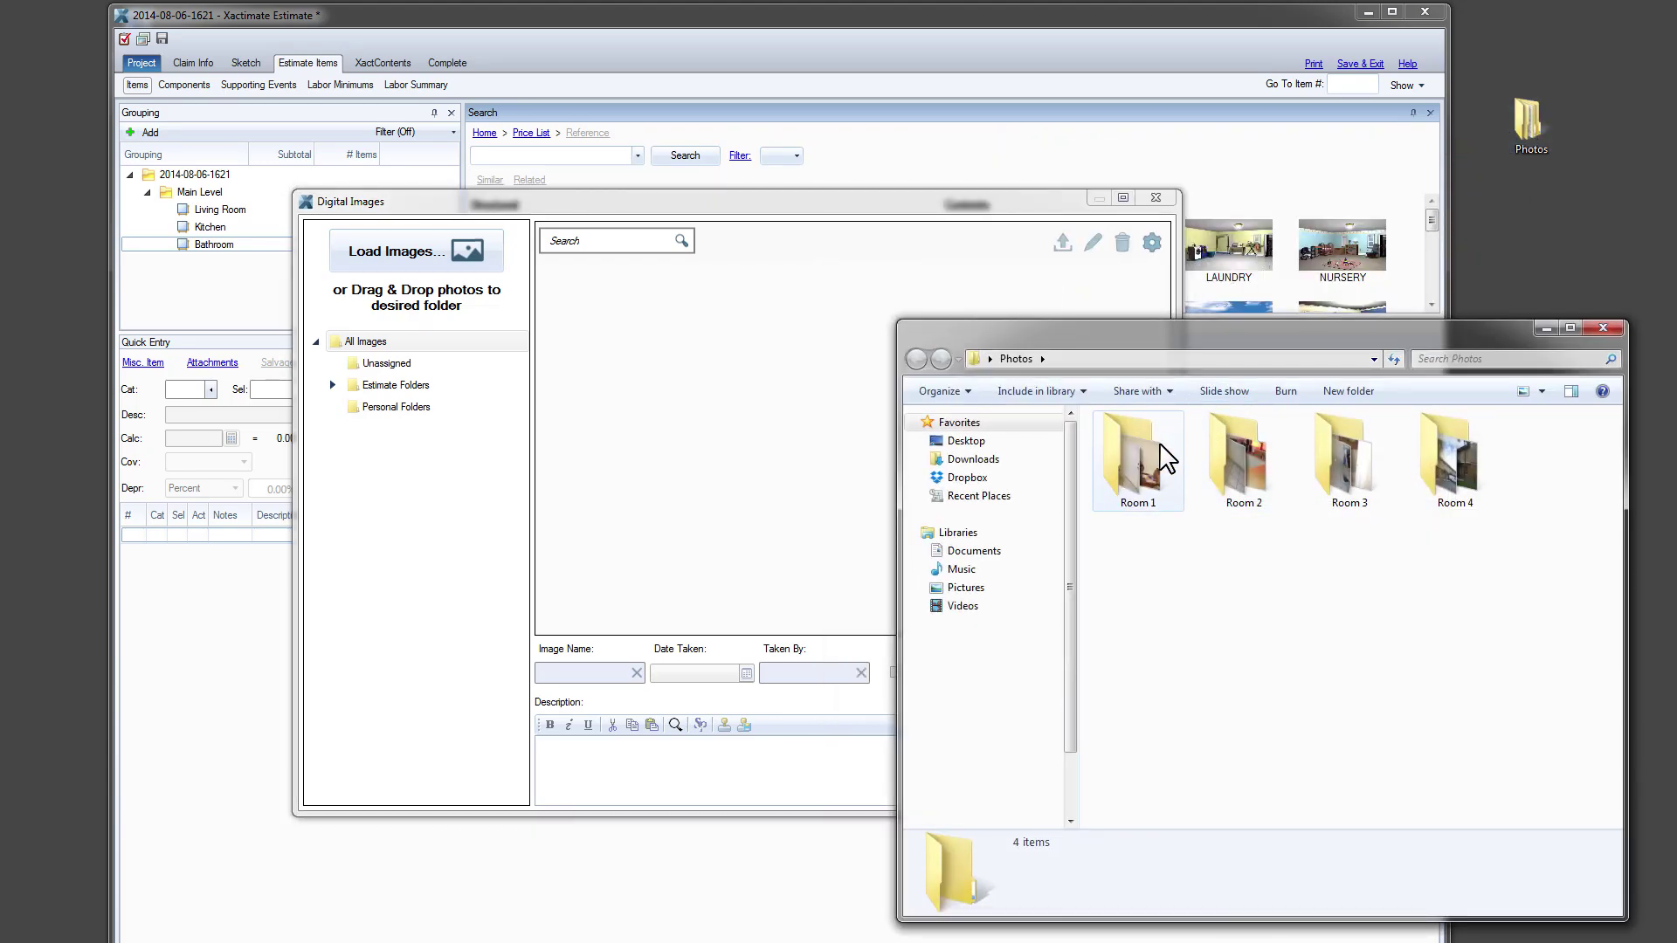
pyautogui.doubleClick(1142, 452)
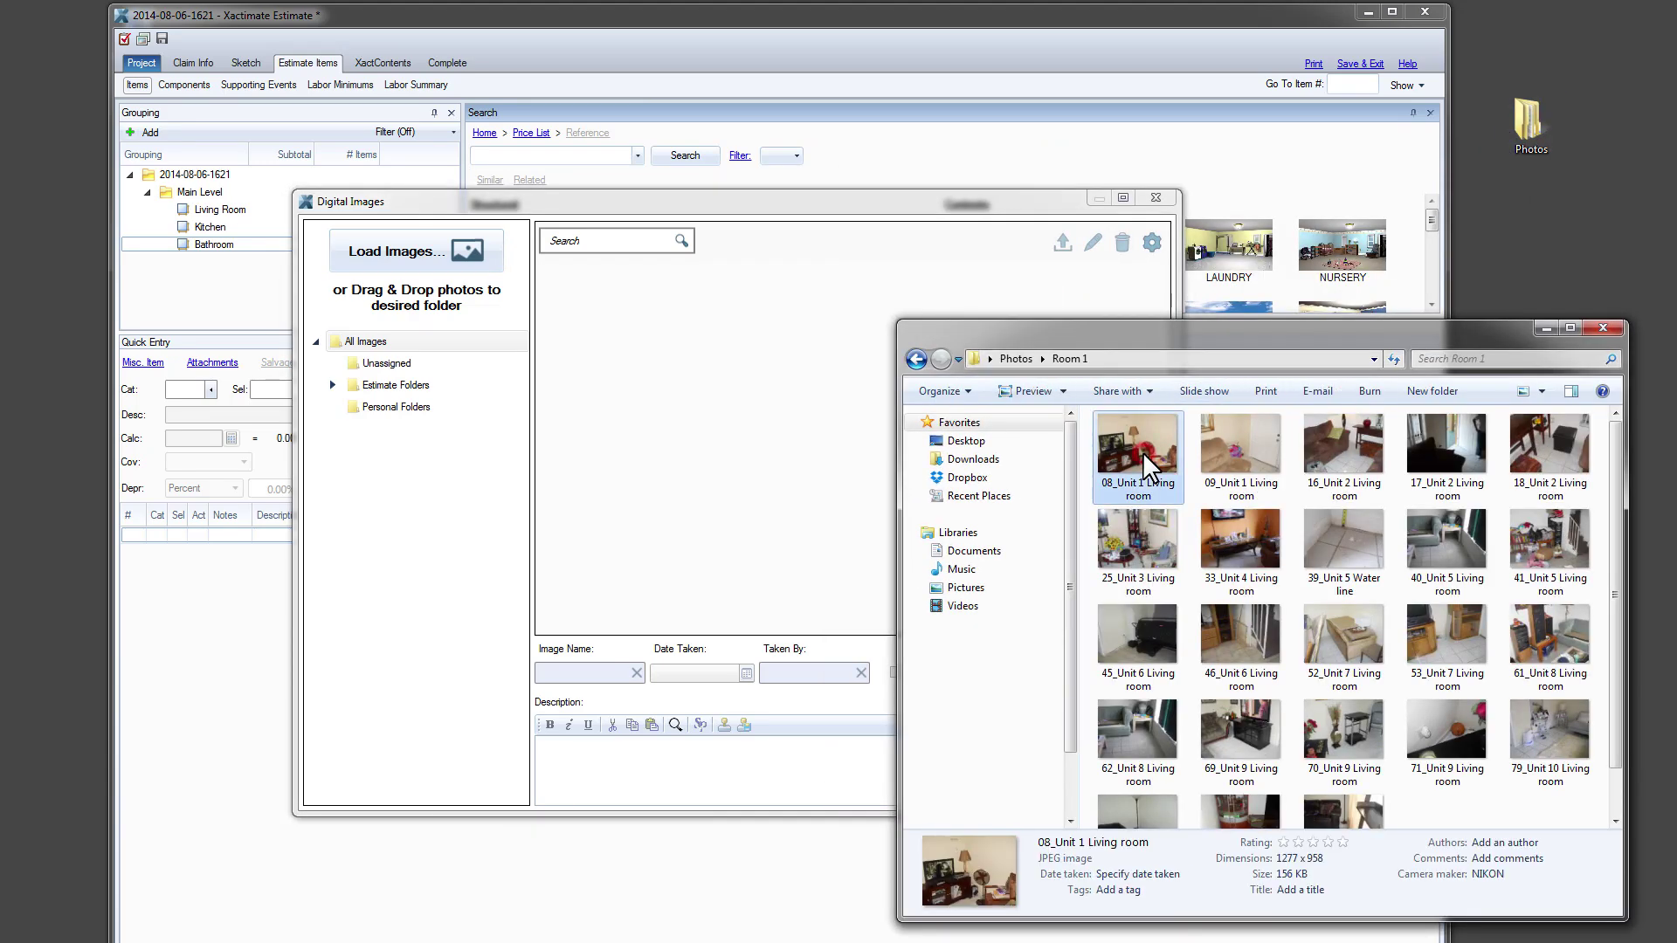
pyautogui.keyDown('shift'); pyautogui.click(1333, 802); pyautogui.keyUp('shift')
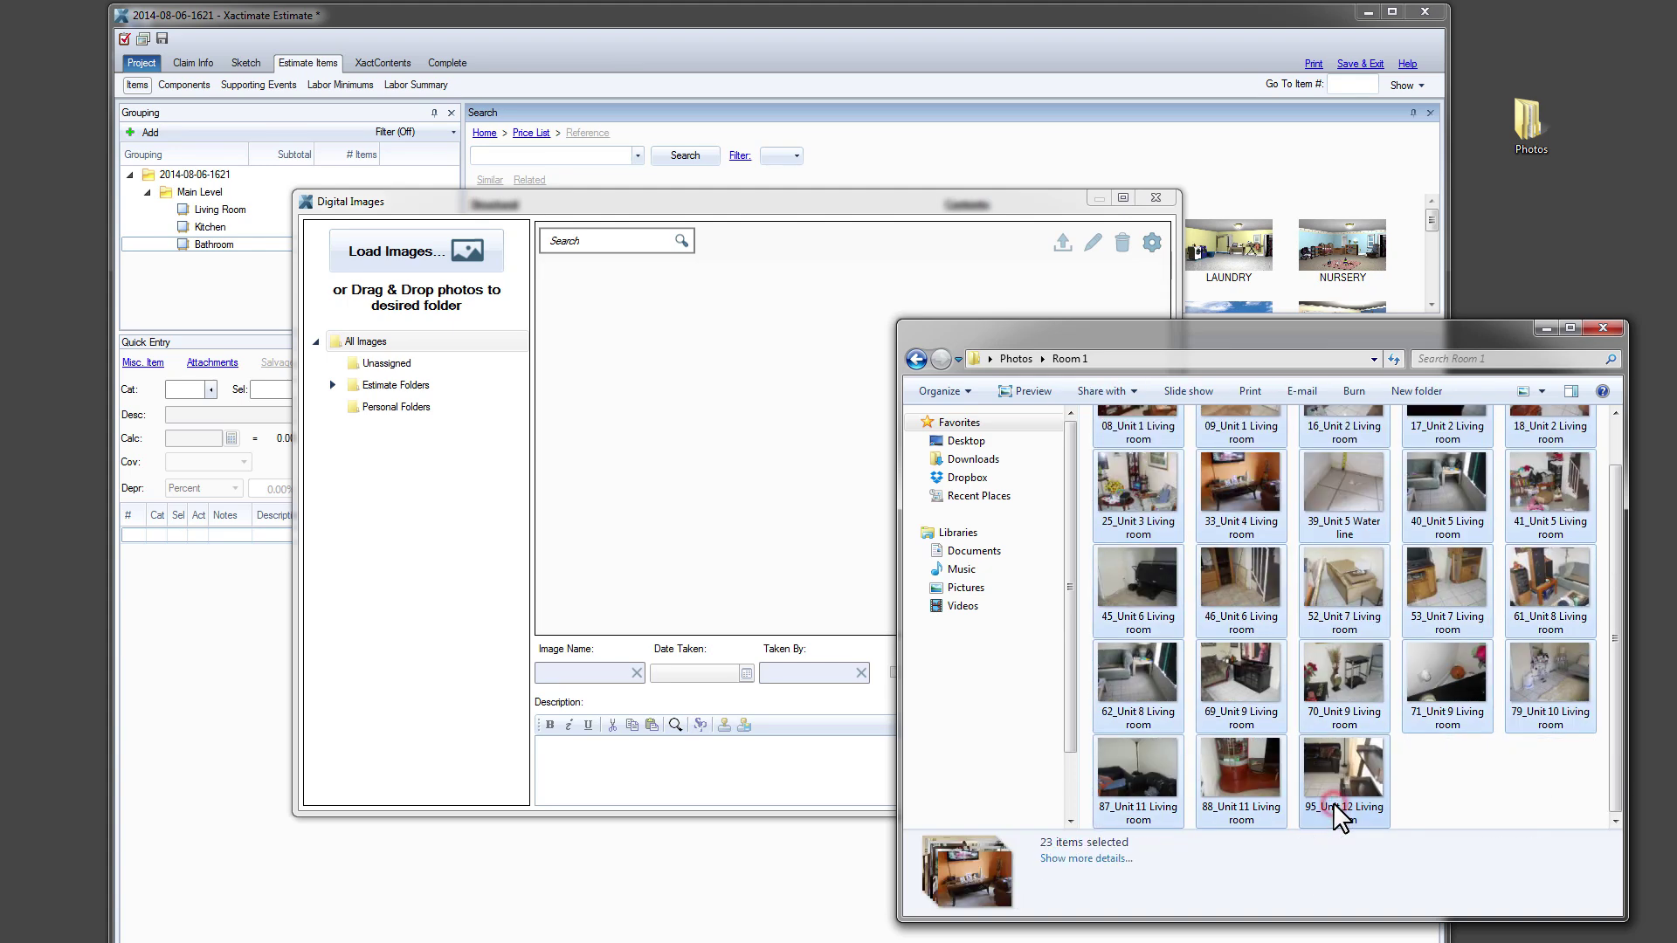
pyautogui.moveTo(1333, 802); pyautogui.dragTo(798, 591)
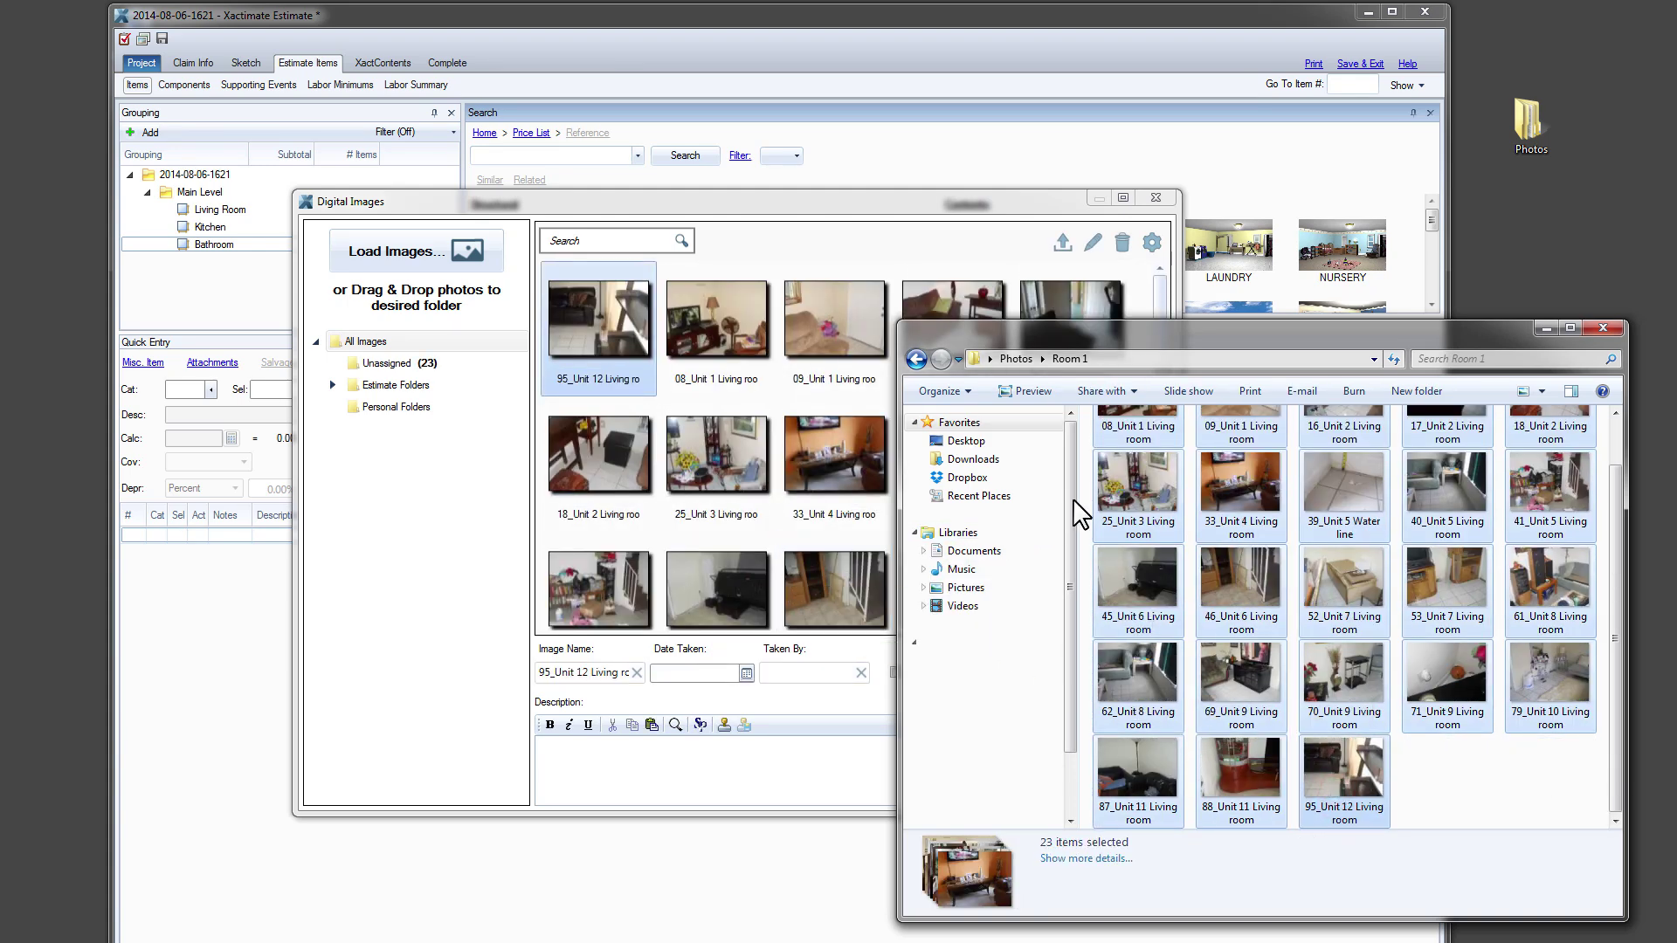
# Rename the first imported photo, 95_Unit 12, to 'Living Room 1'
pyautogui.click(1601, 326)
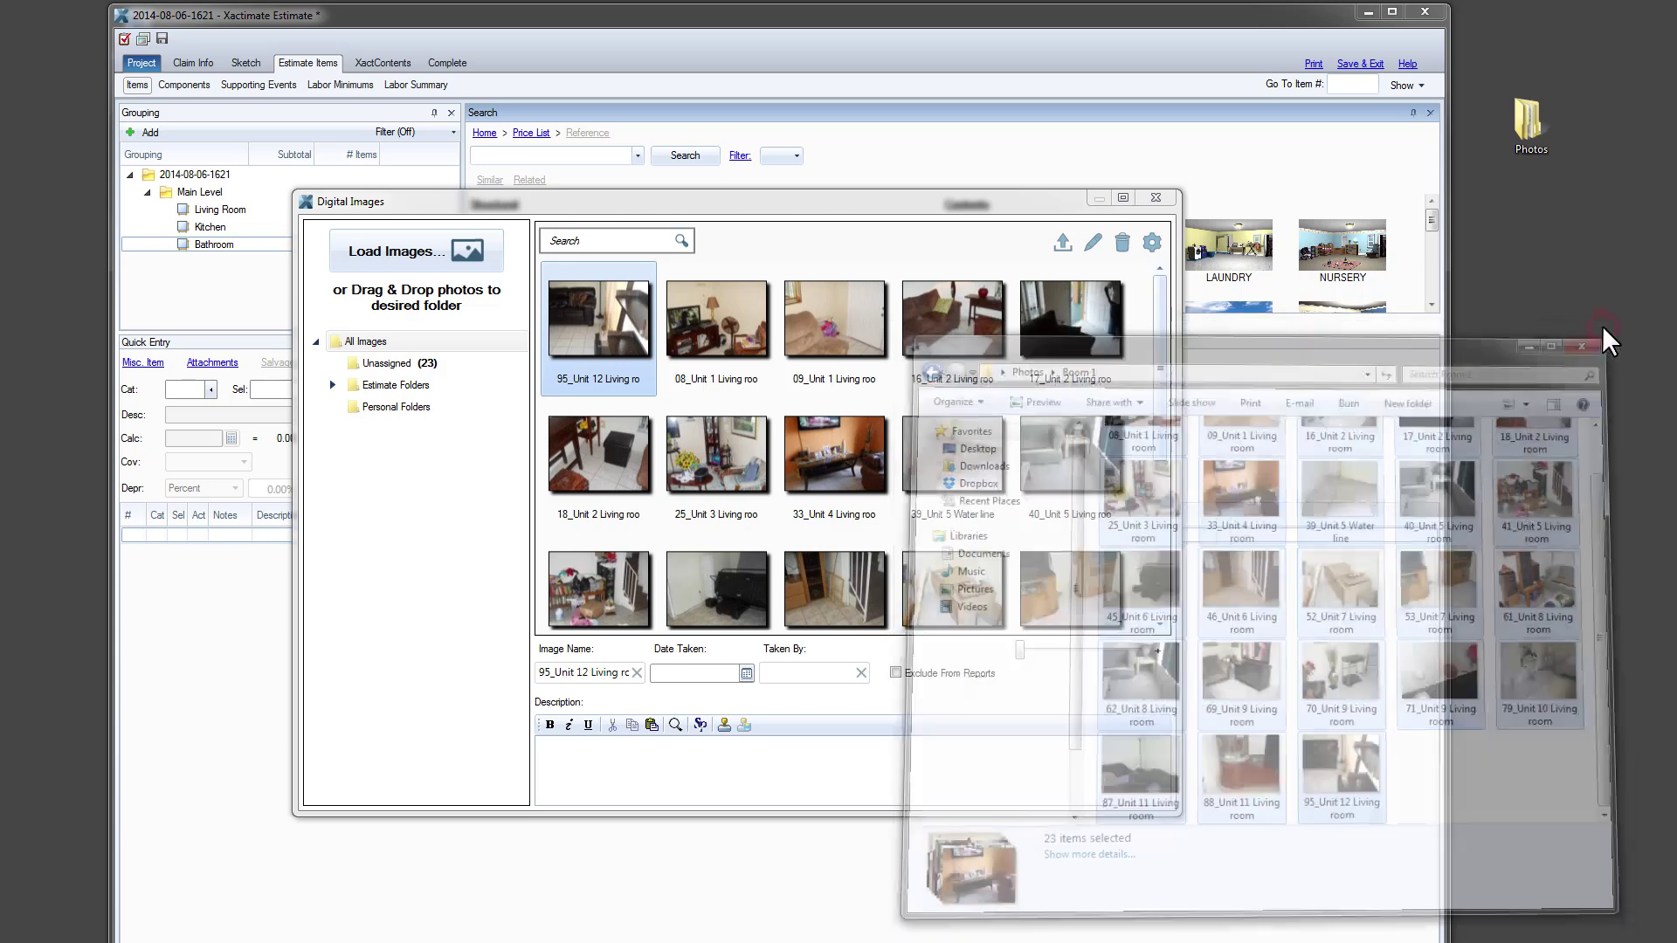
pyautogui.tripleClick(606, 673)
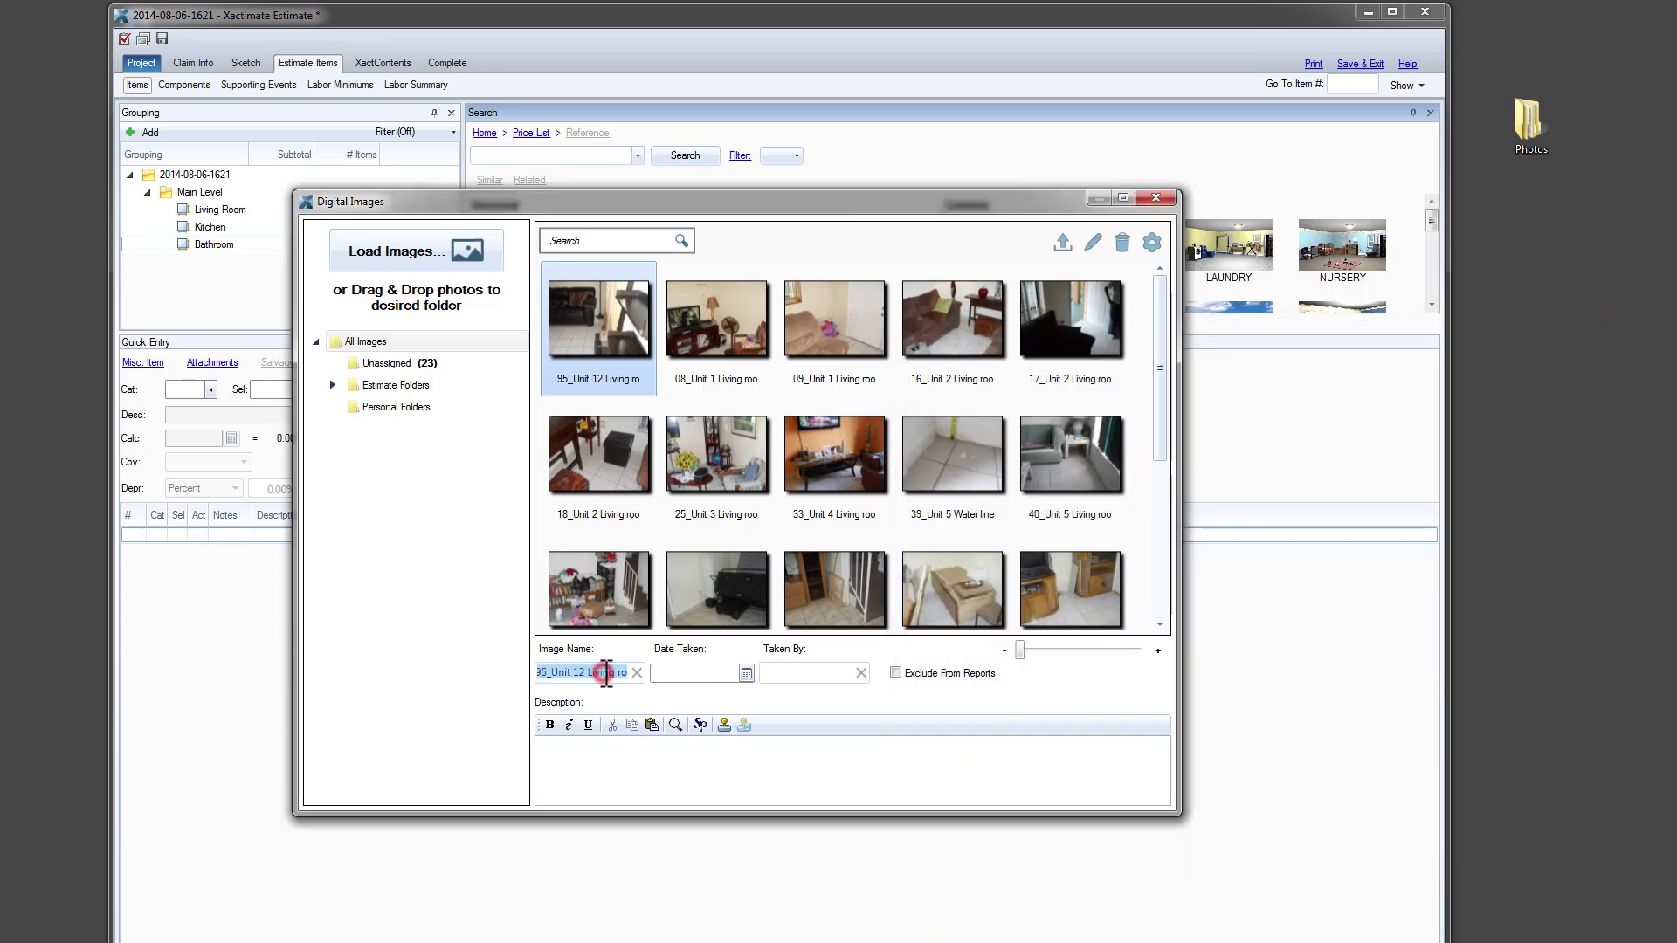
pyautogui.press('BackSpace')
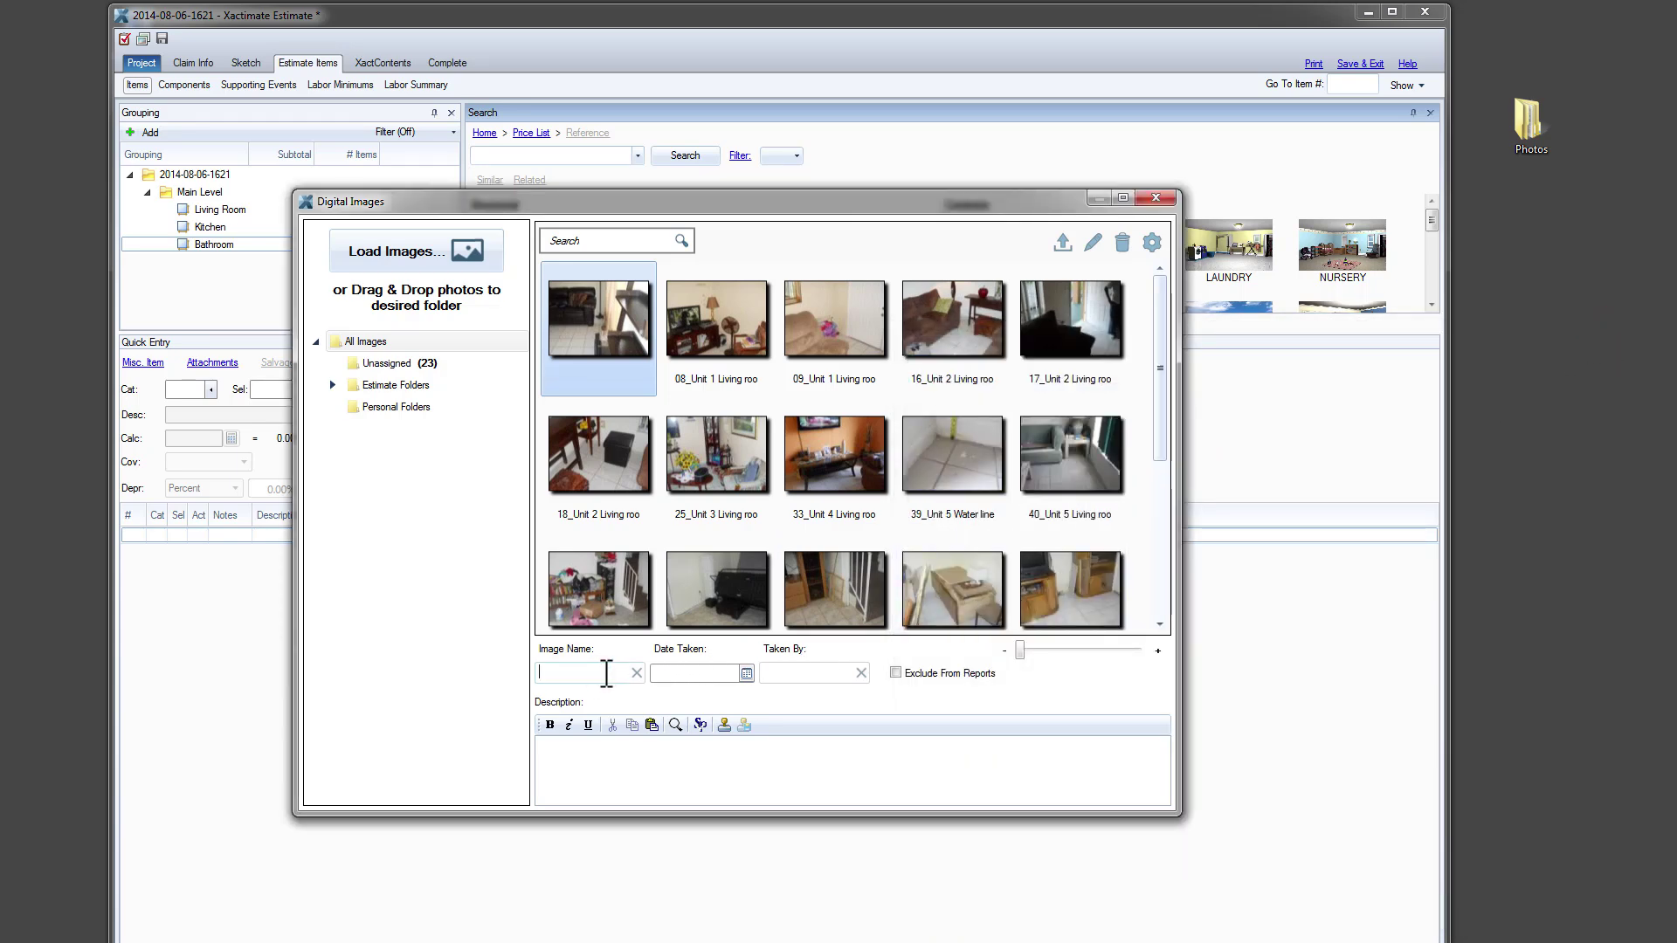
pyautogui.write('Living Room 1')
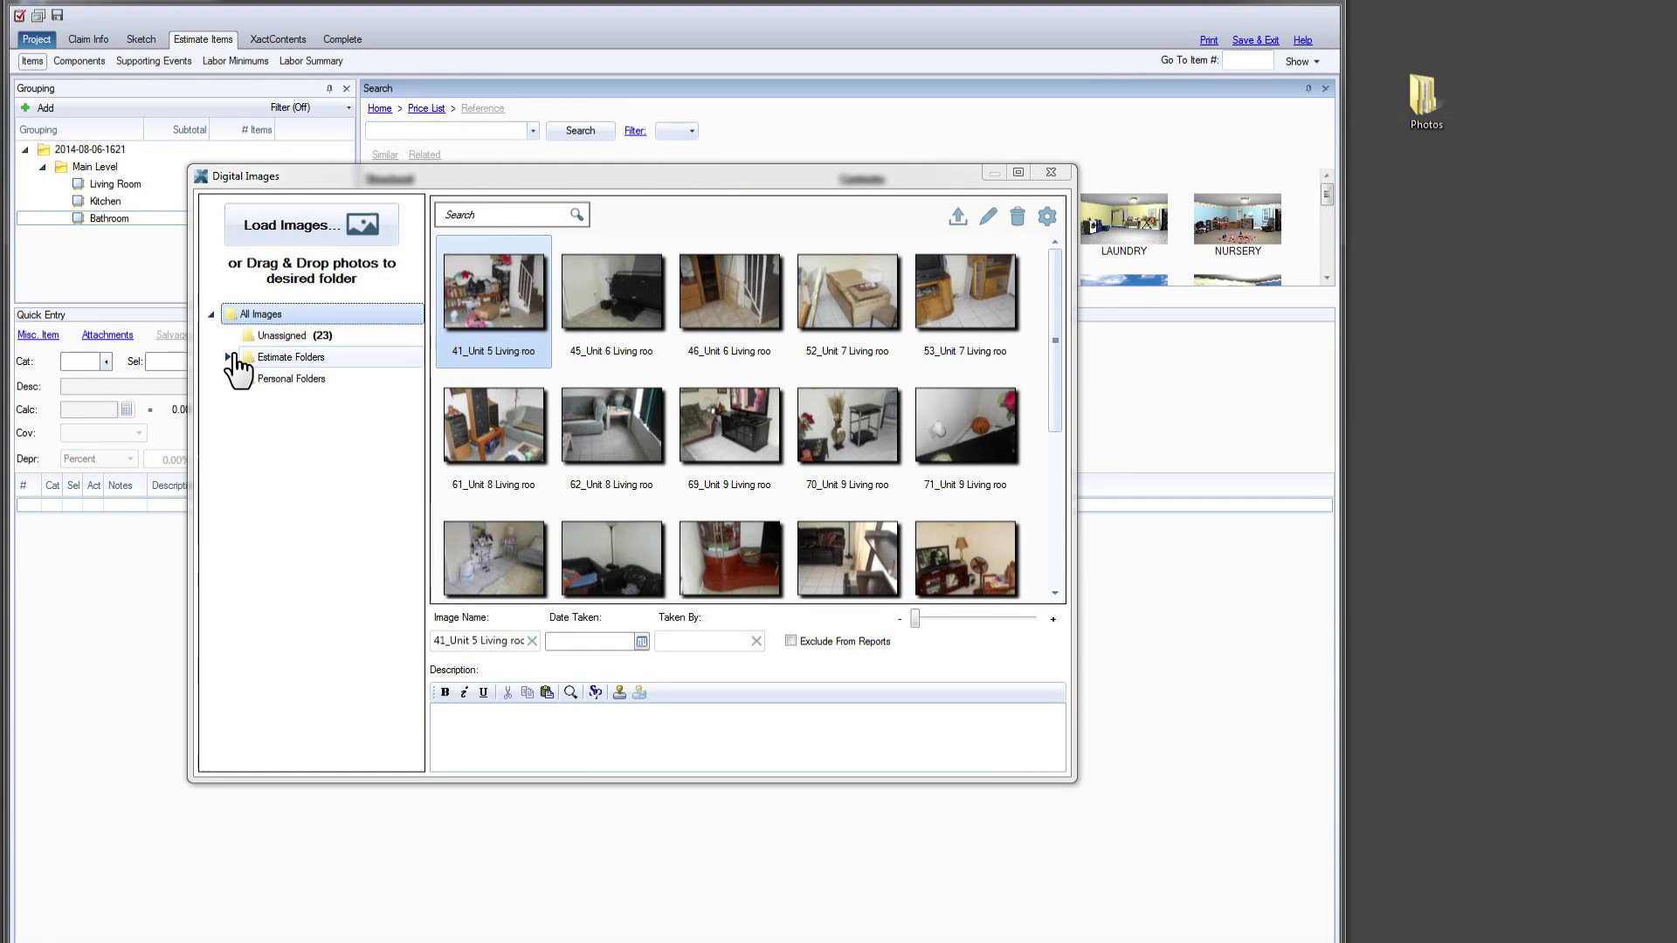
# Move the first ten Unassigned photos into the estimate's Living Room folder
pyautogui.click(227, 357)
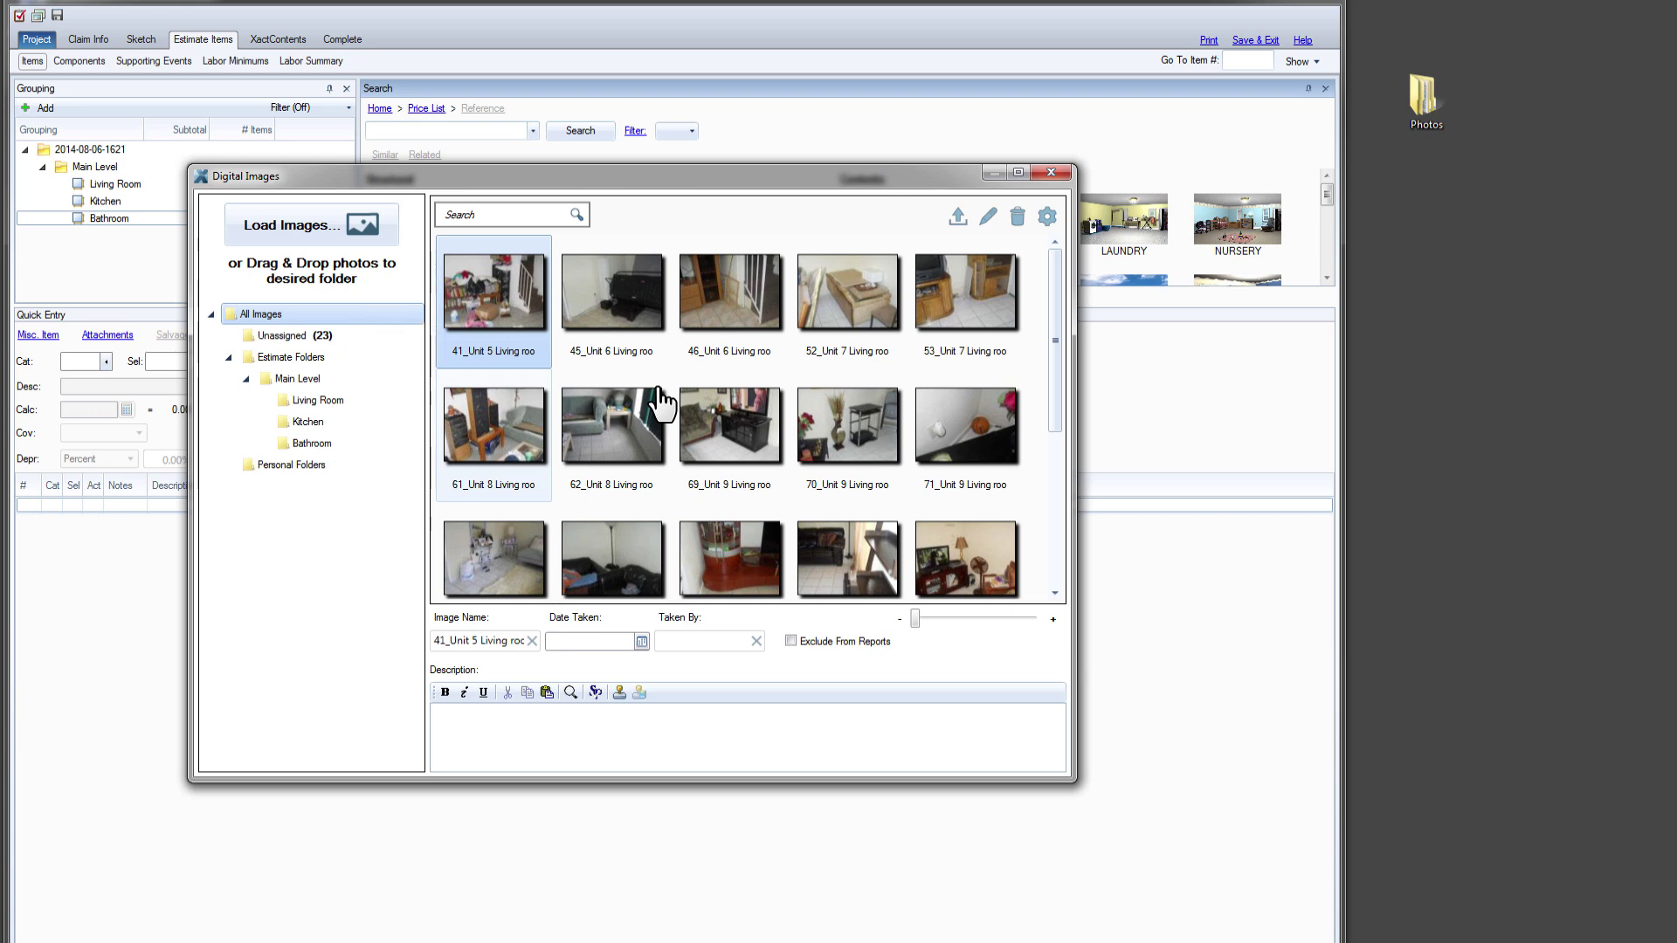
pyautogui.keyDown('shift'); pyautogui.click(969, 439); pyautogui.keyUp('shift')
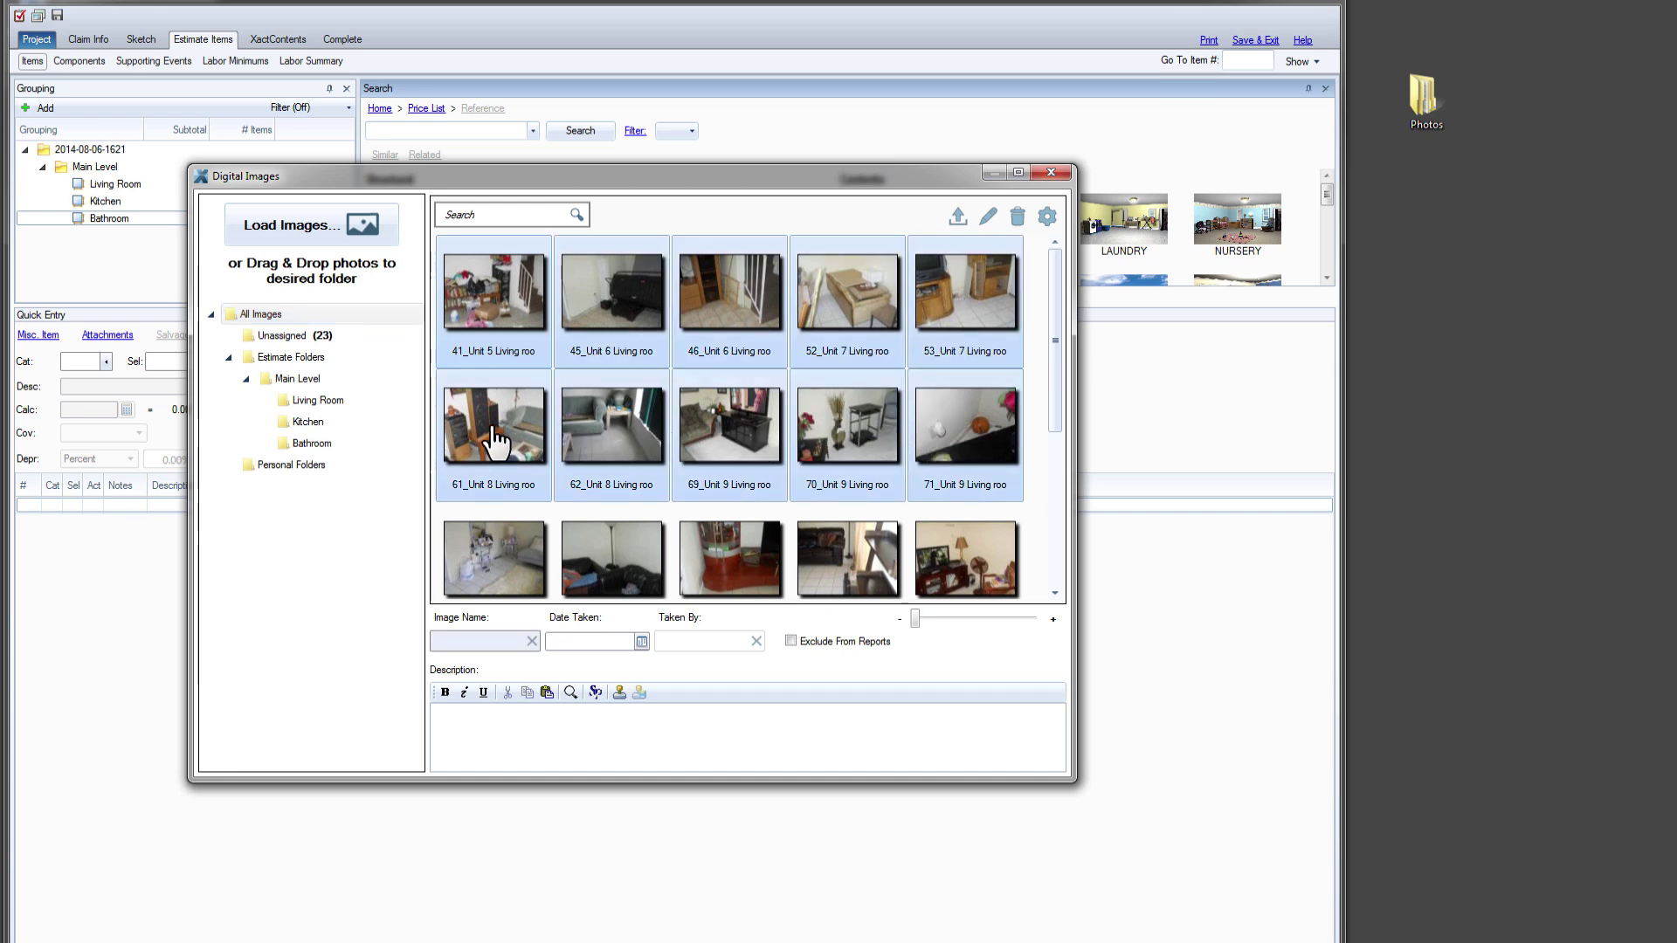
pyautogui.moveTo(495, 439); pyautogui.dragTo(305, 399)
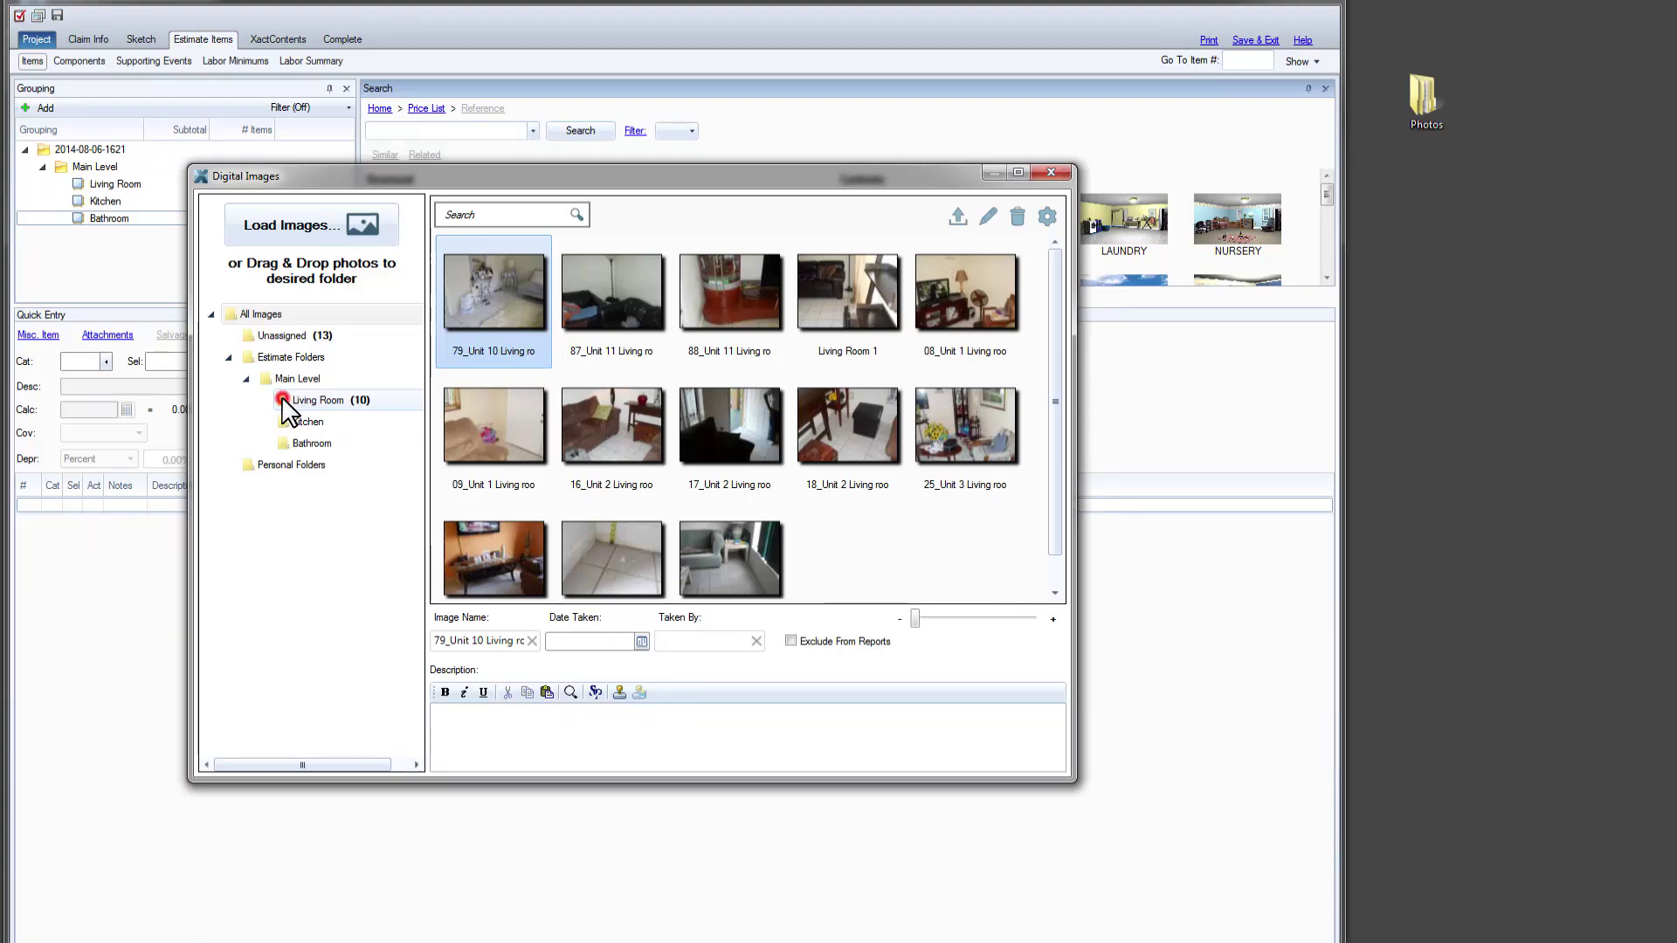
# Reorder the Living Room photos: 62_Unit 8 first and 53_Unit 7 moved to ninth place
pyautogui.click(285, 401)
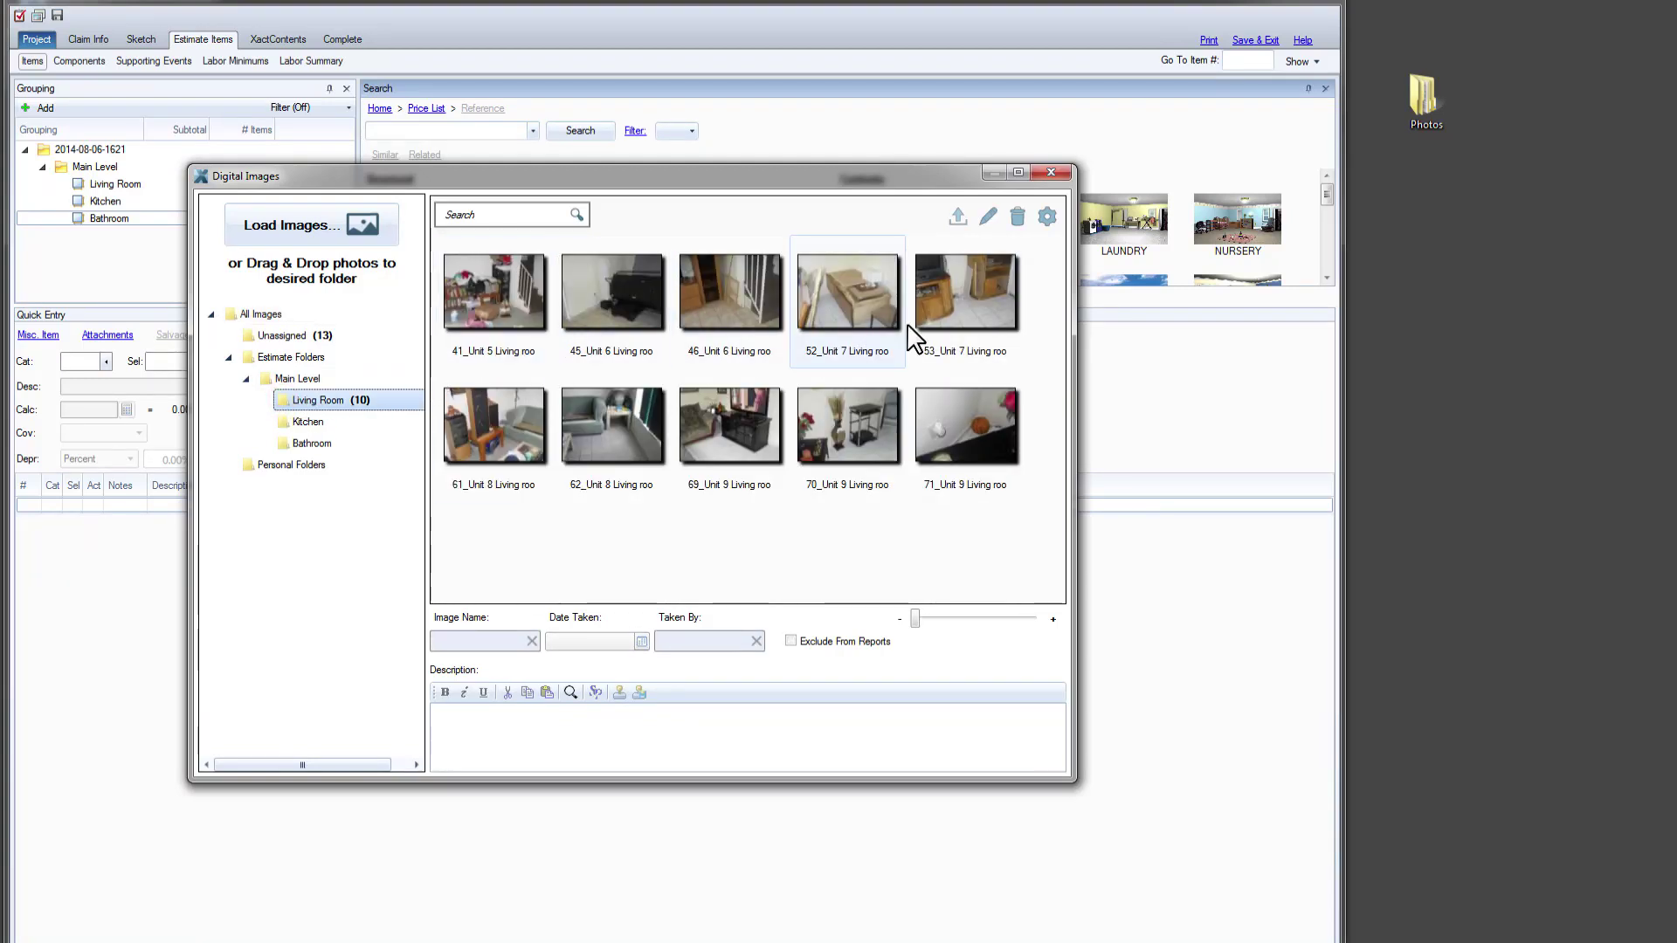
pyautogui.click(944, 317)
pyautogui.moveTo(944, 328); pyautogui.dragTo(903, 407)
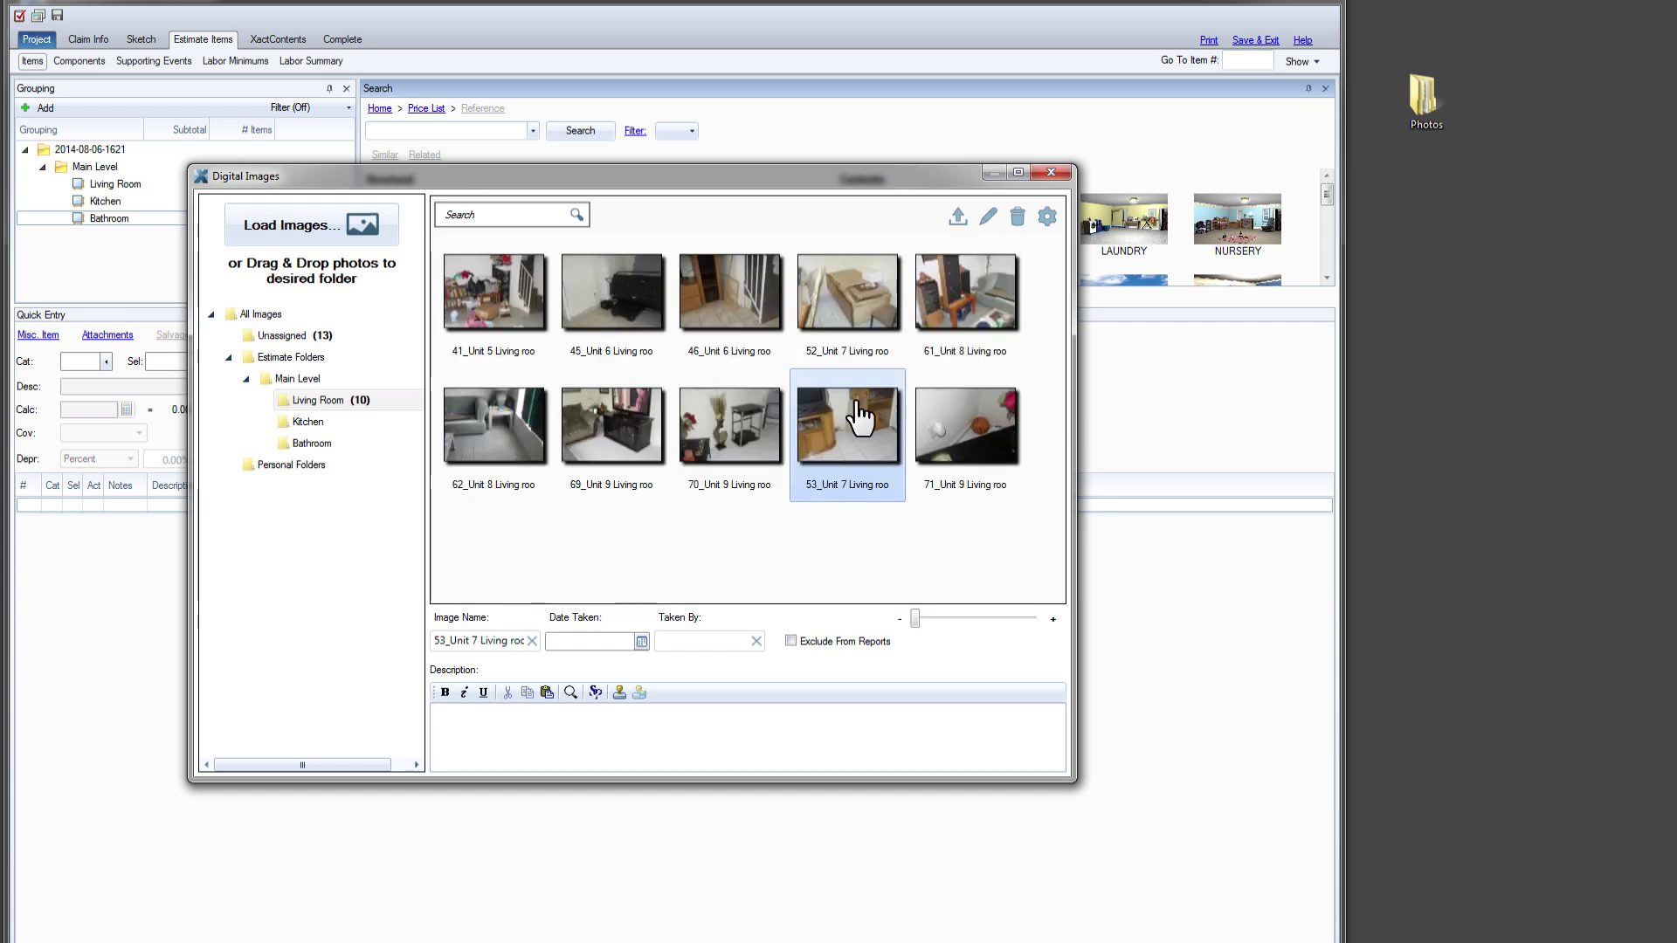
pyautogui.moveTo(520, 426); pyautogui.dragTo(438, 306)
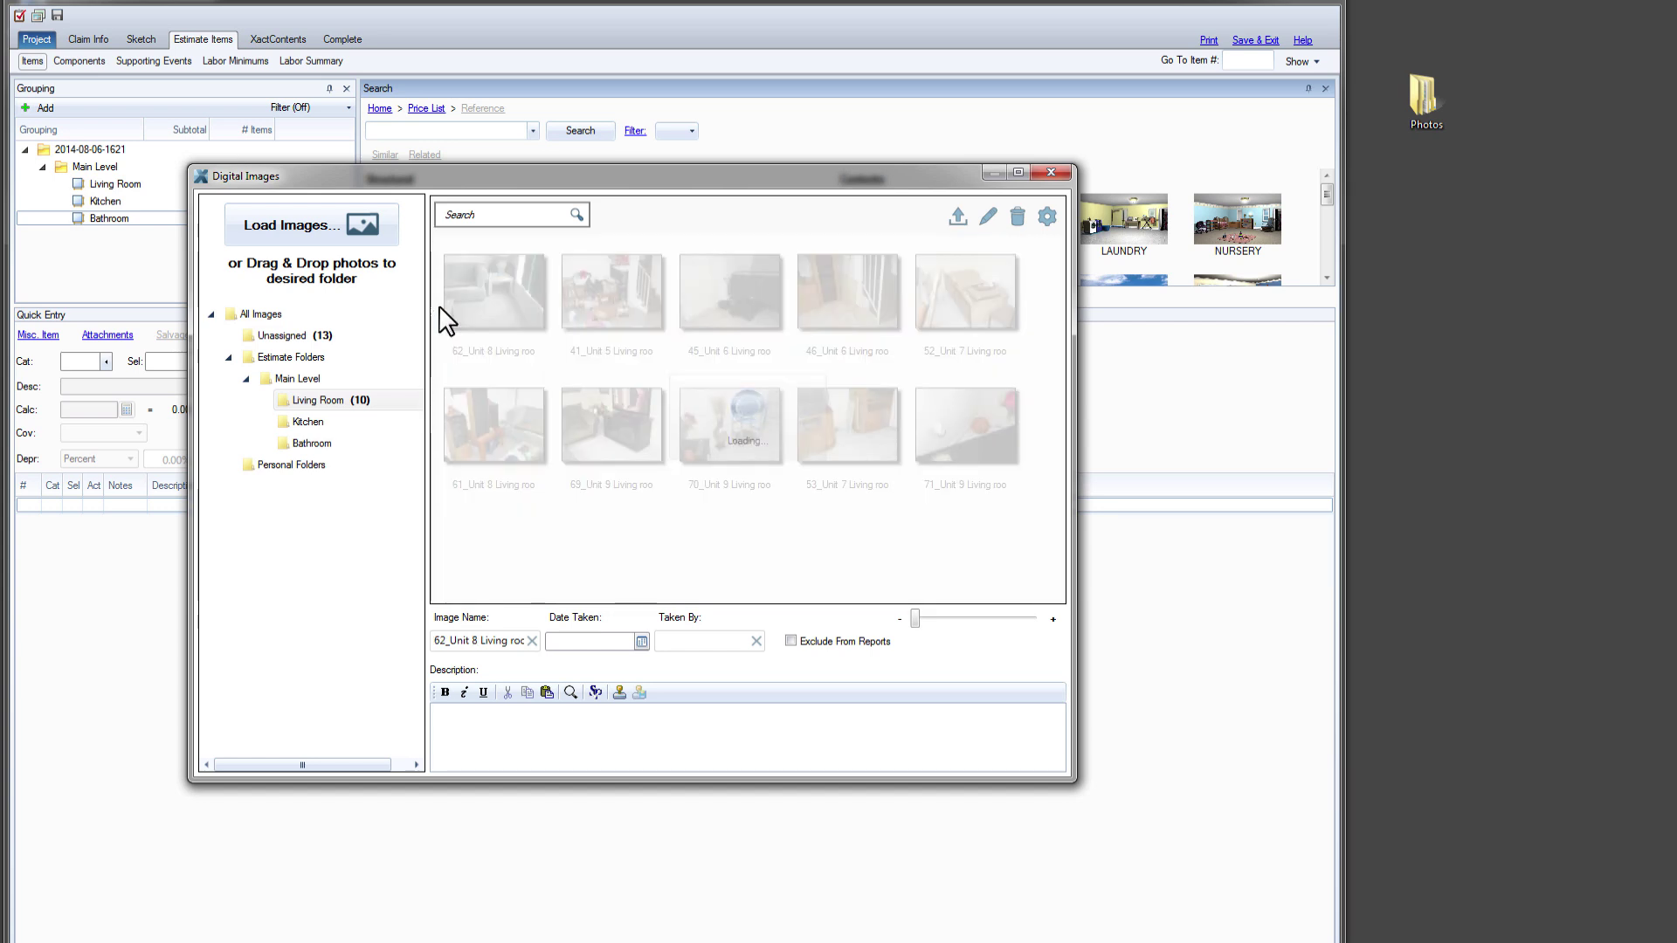
# Delete the 45_Unit 6 photo from the Living Room folder, confirming with Yes
pyautogui.click(725, 310)
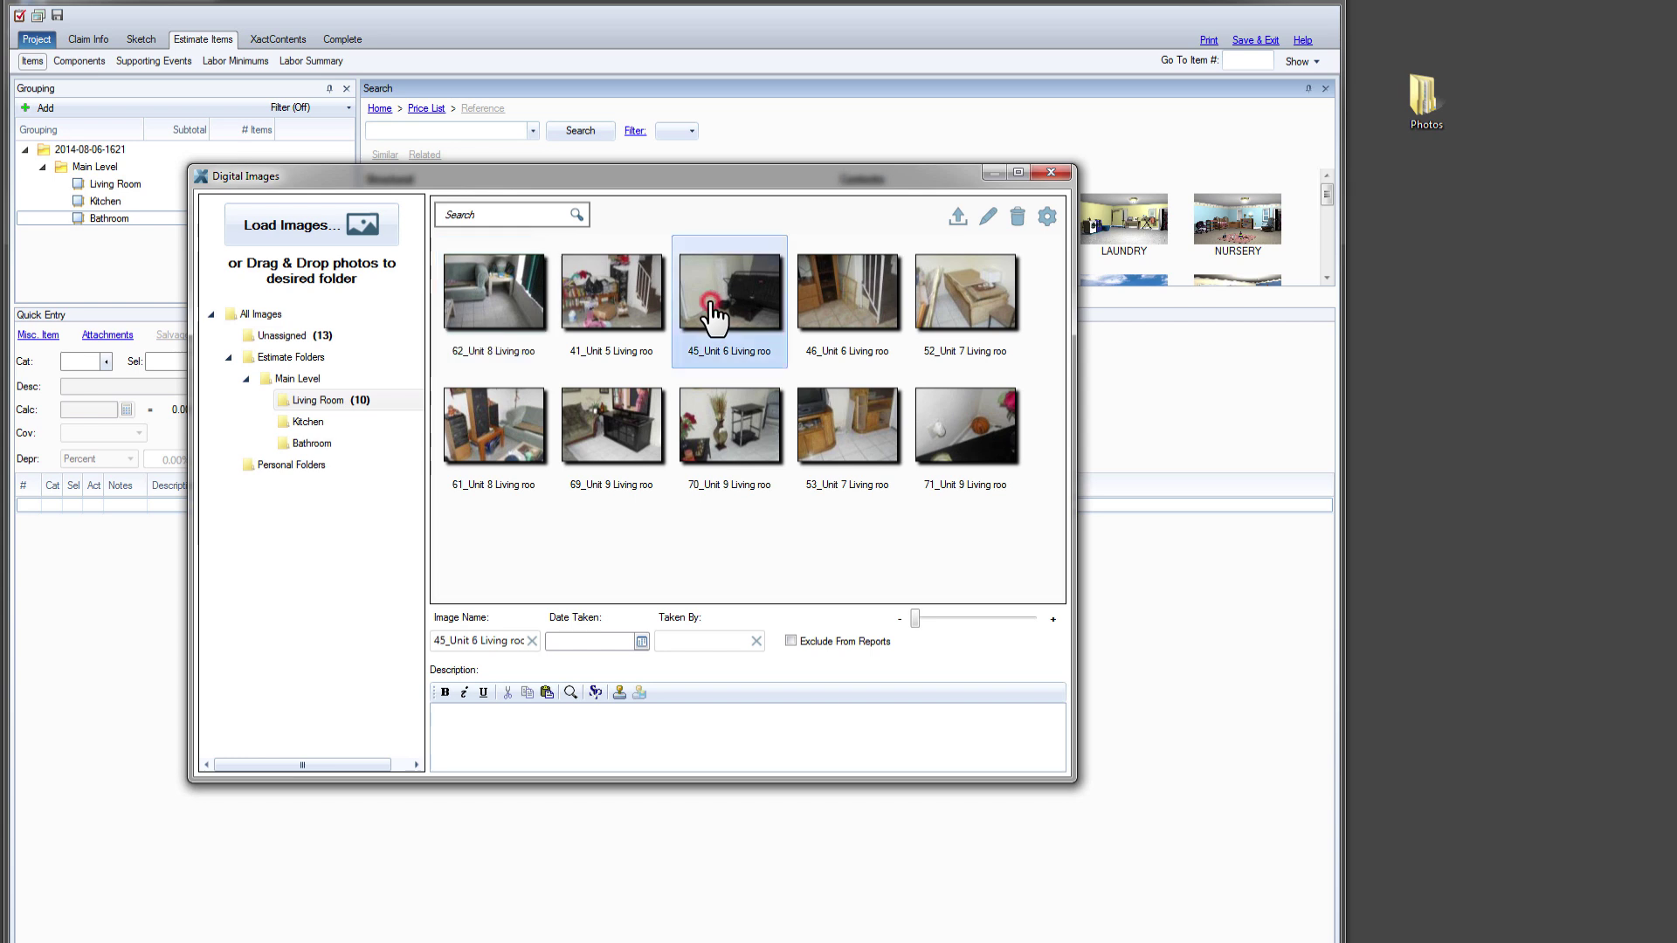
pyautogui.click(1017, 219)
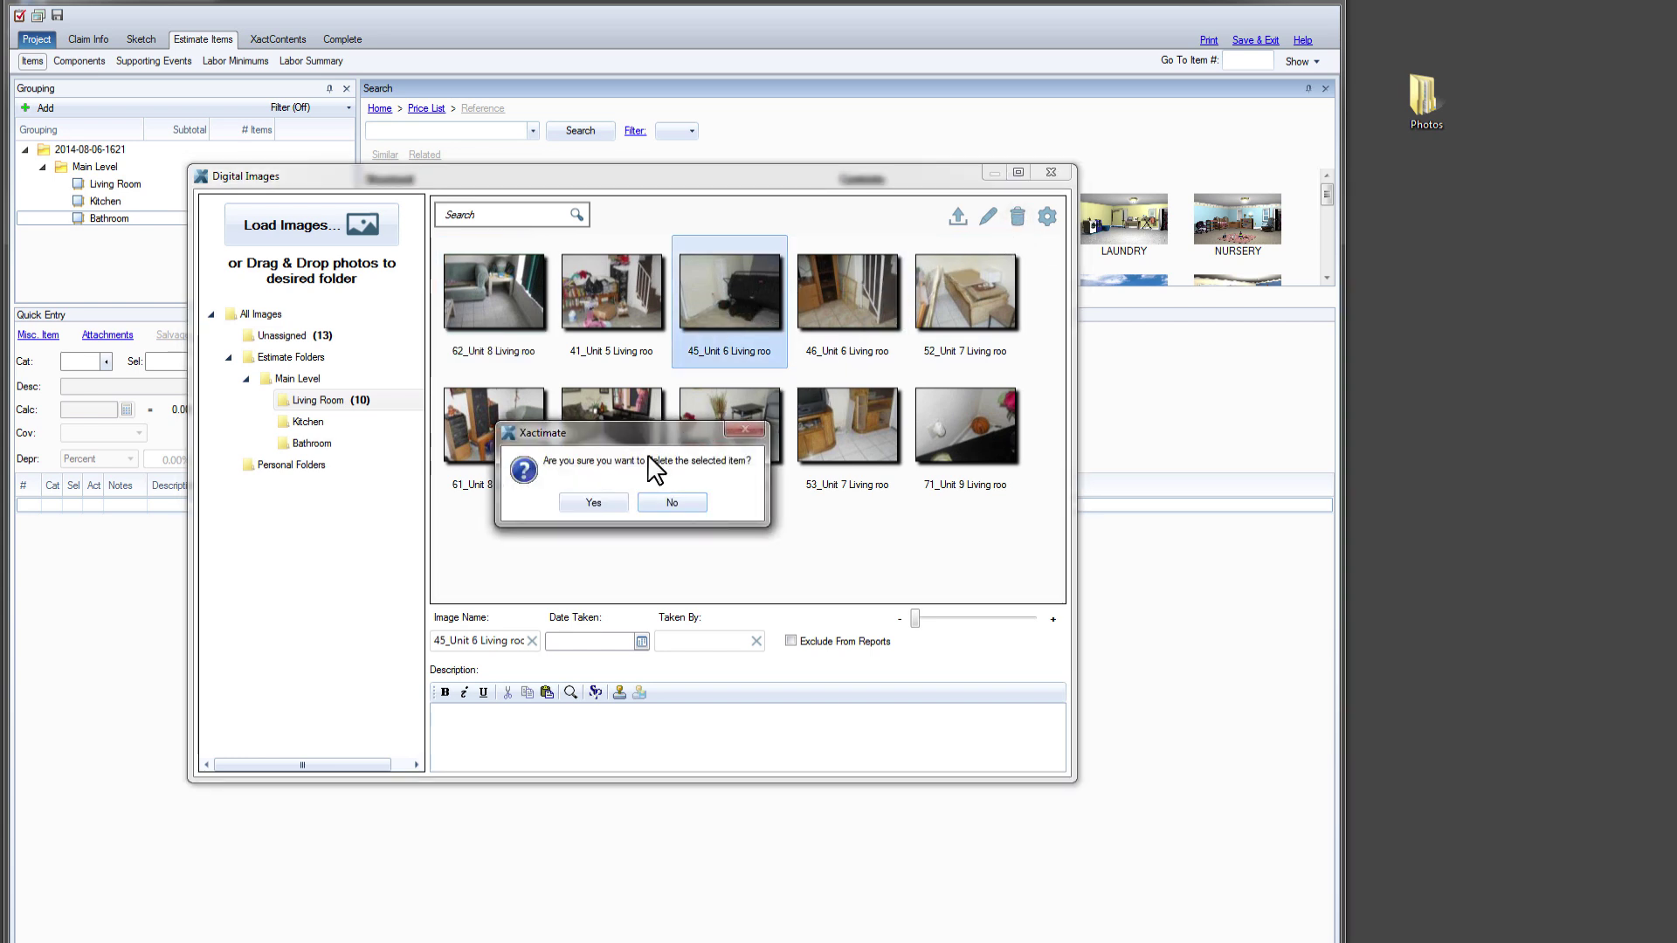
pyautogui.click(591, 500)
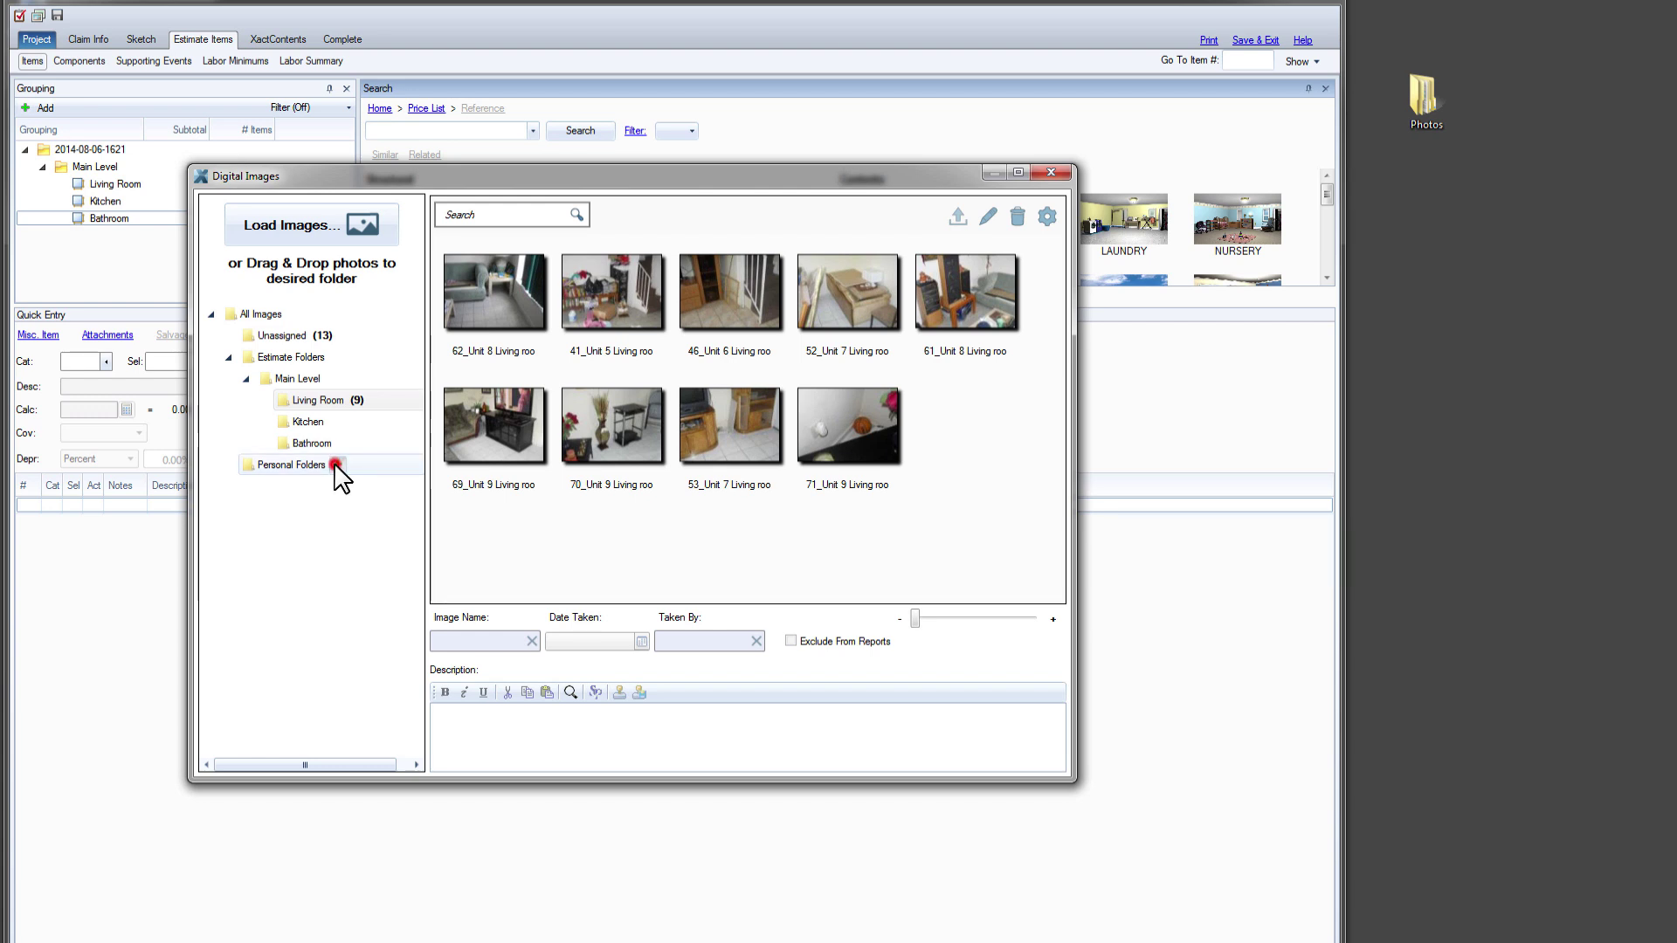
# Create a personal folder named 'Pre-existing damage'
pyautogui.click(338, 464)
pyautogui.write('Pre-existing damage')
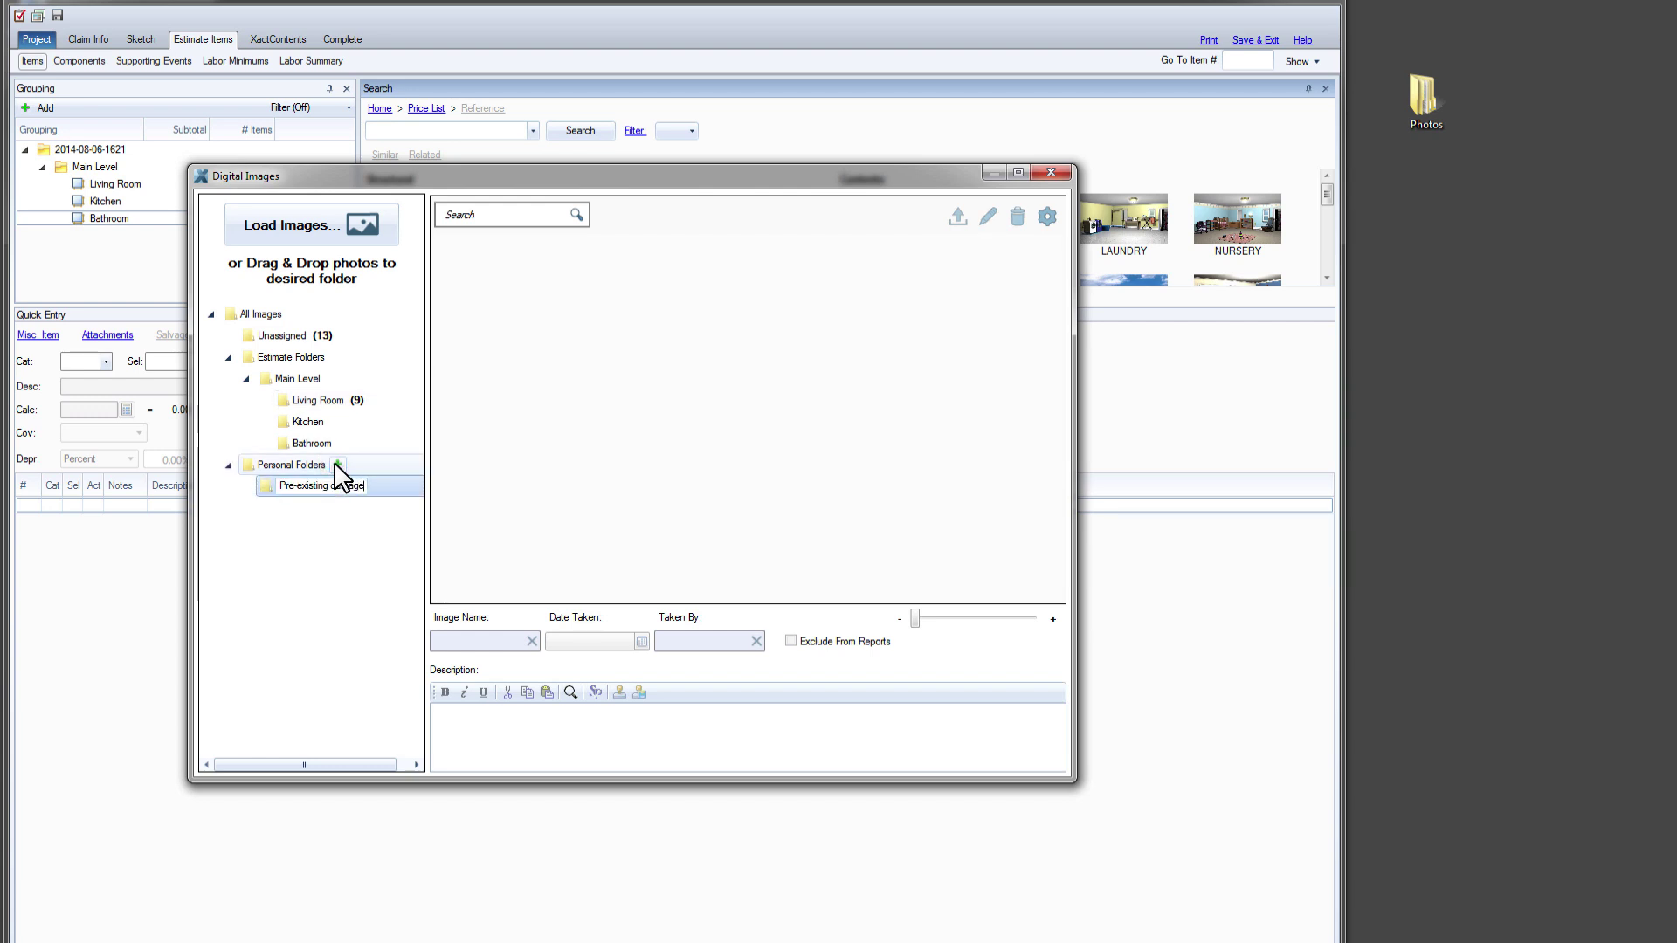
pyautogui.press('Return')
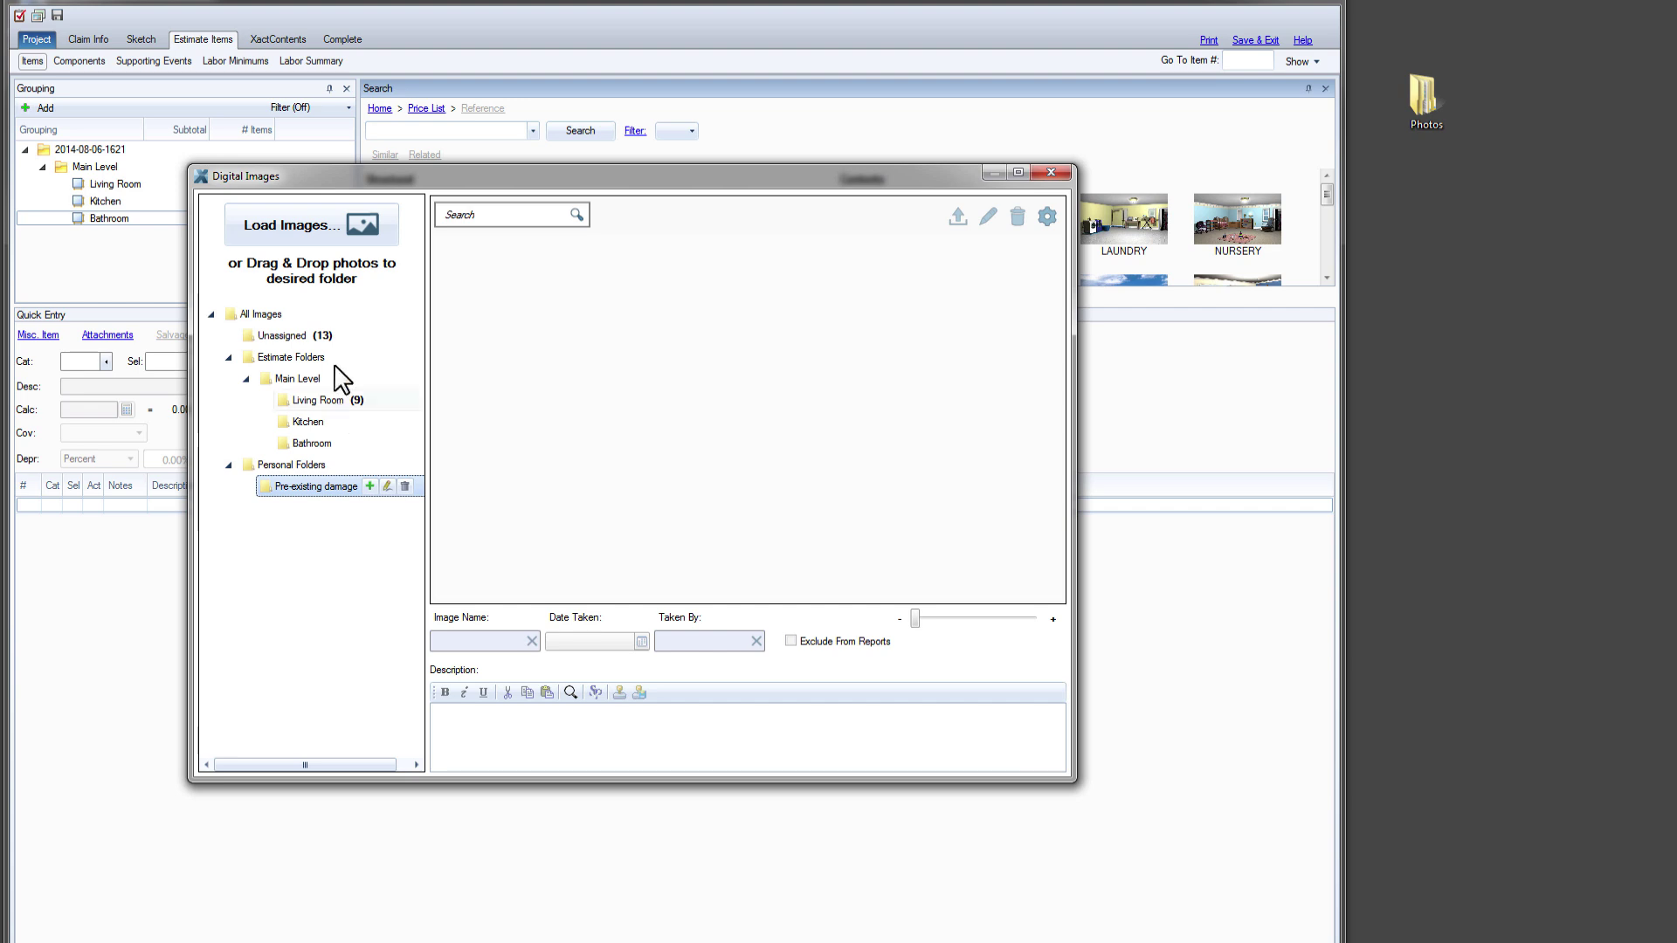
# File the first six Unassigned photos into the Pre-existing damage folder
pyautogui.click(325, 339)
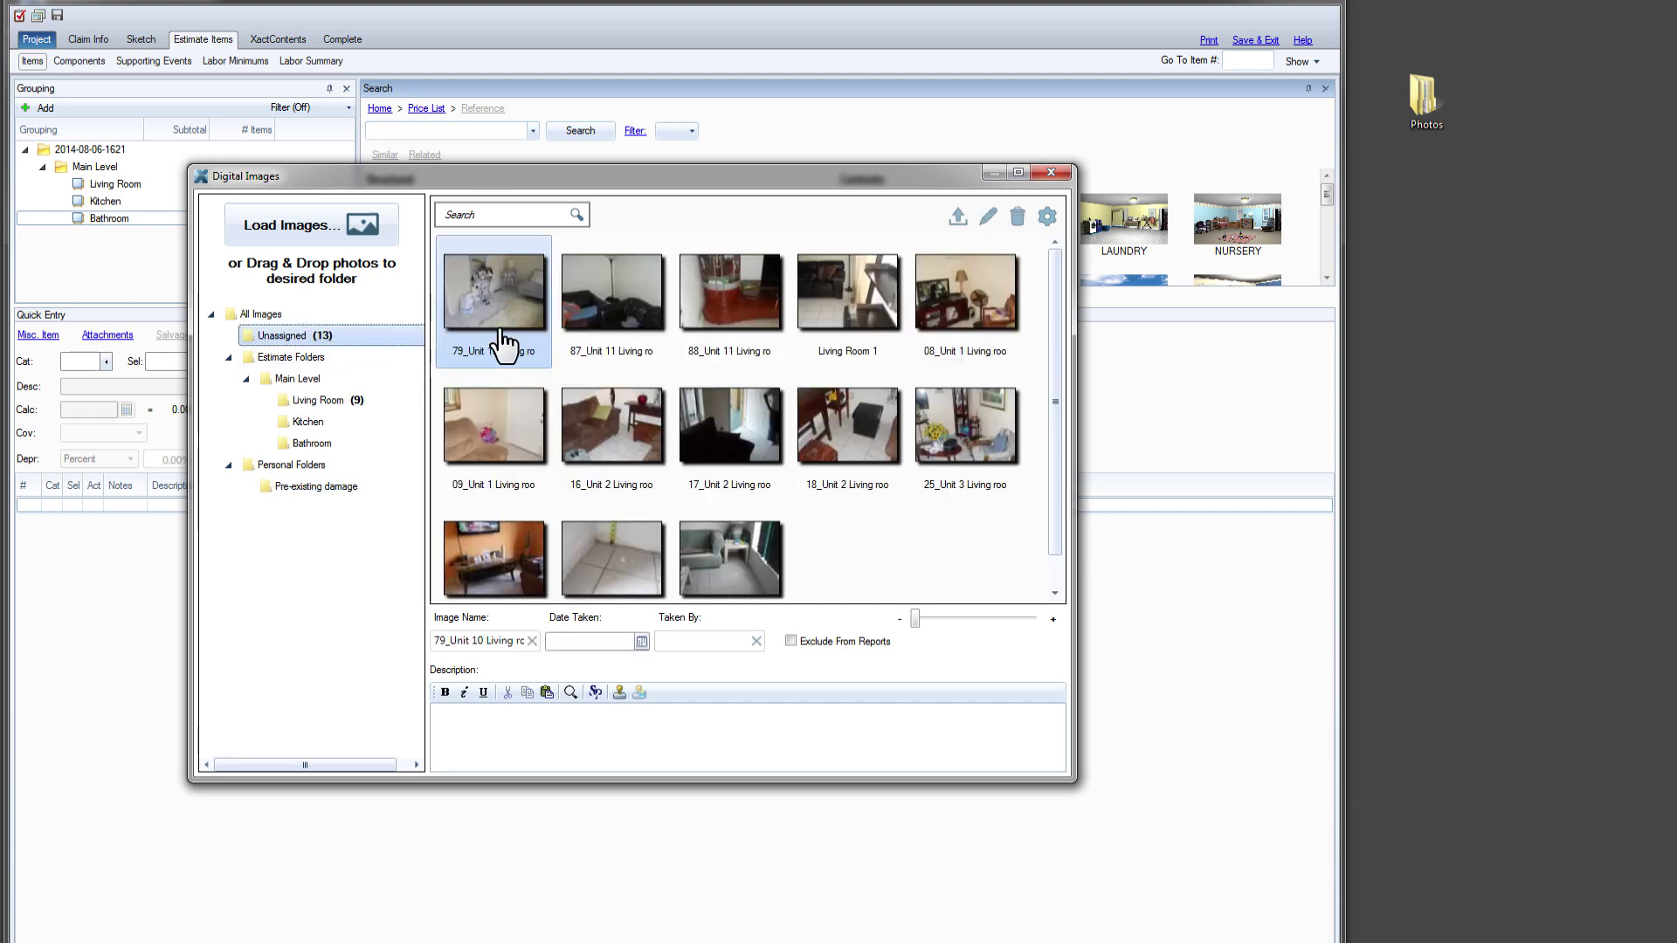
pyautogui.keyDown('shift'); pyautogui.click(976, 328); pyautogui.keyUp('shift')
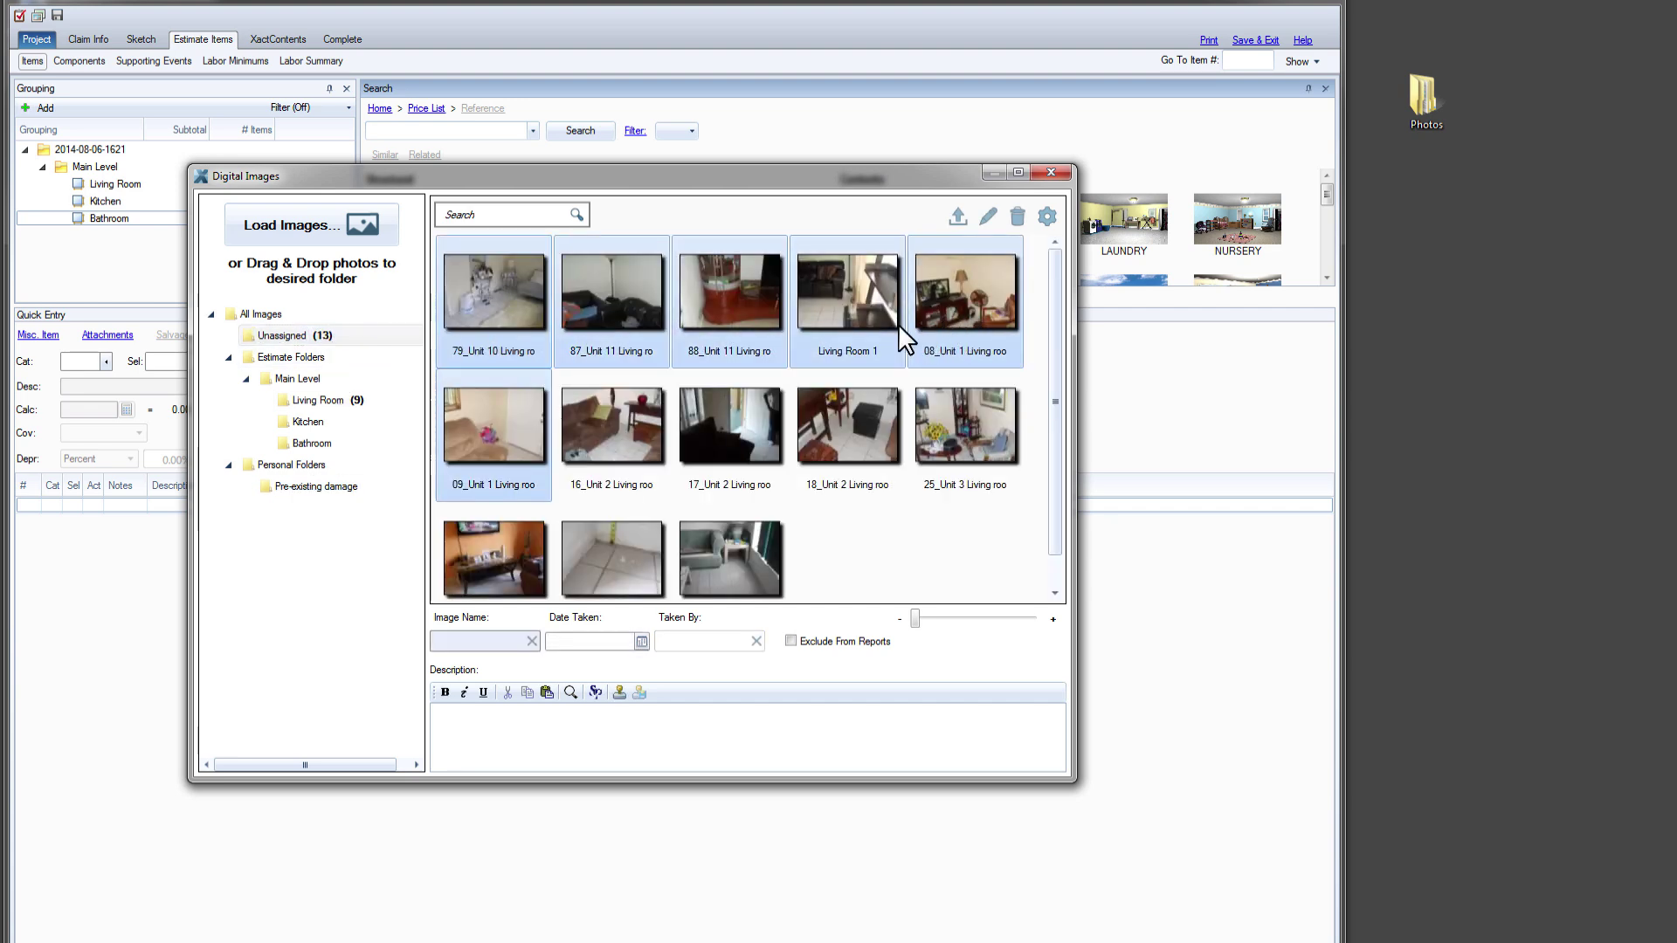
pyautogui.moveTo(503, 459); pyautogui.dragTo(312, 485)
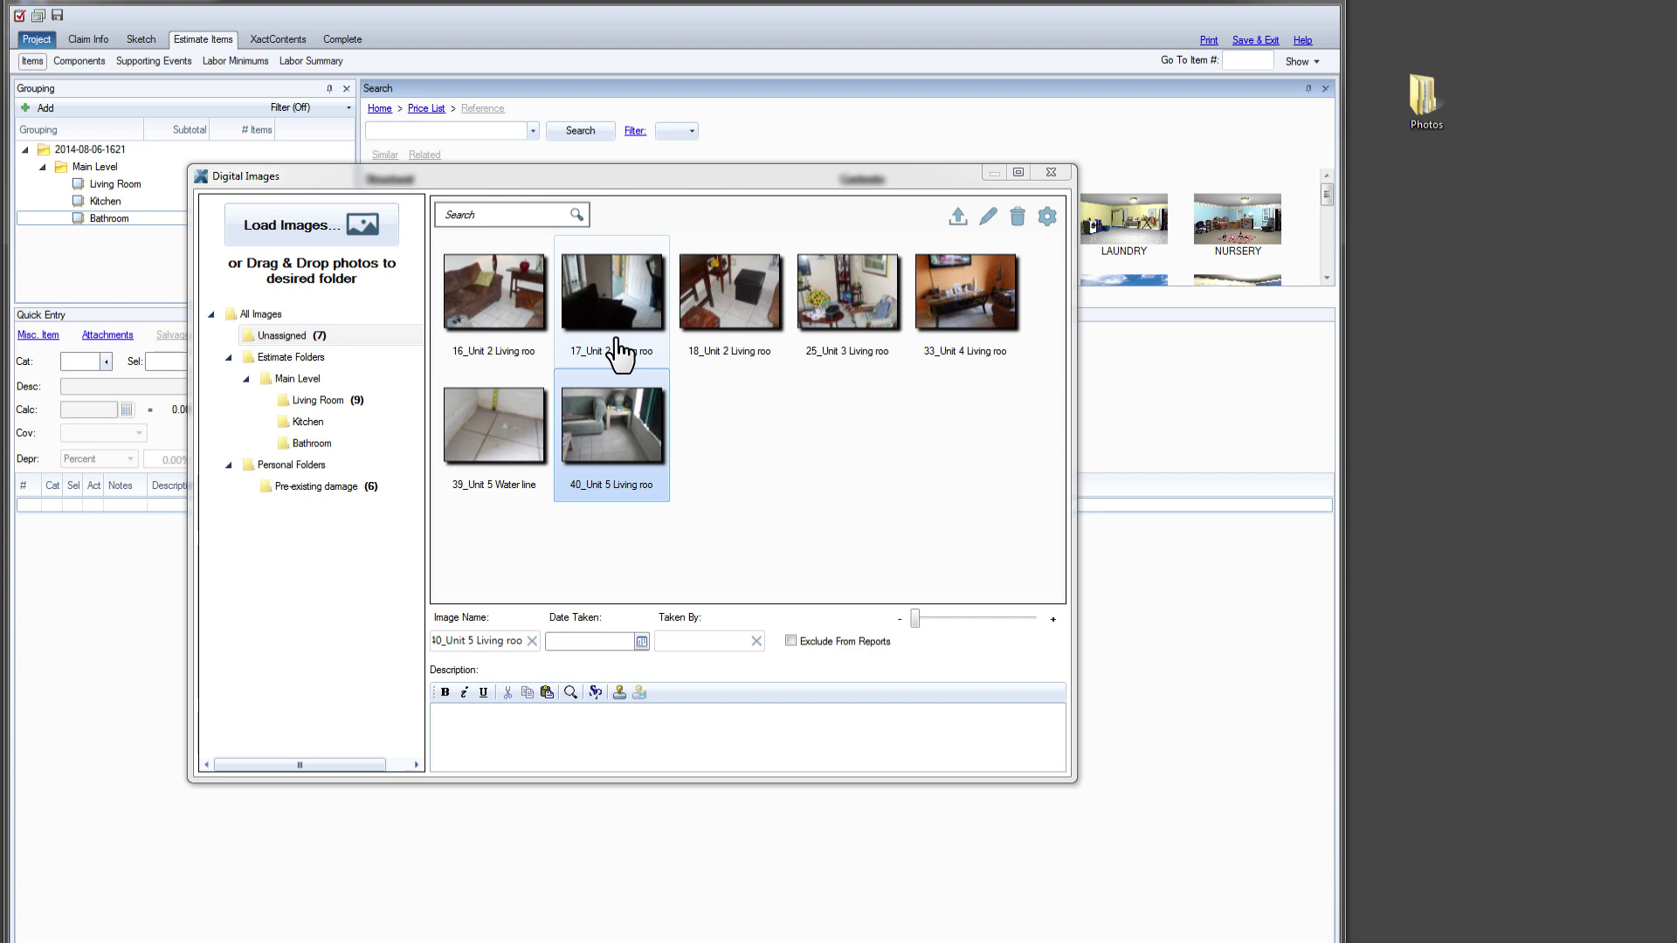
# Select the 16_Unit 2 photo in Unassigned and enlarge the thumbnails
pyautogui.click(520, 314)
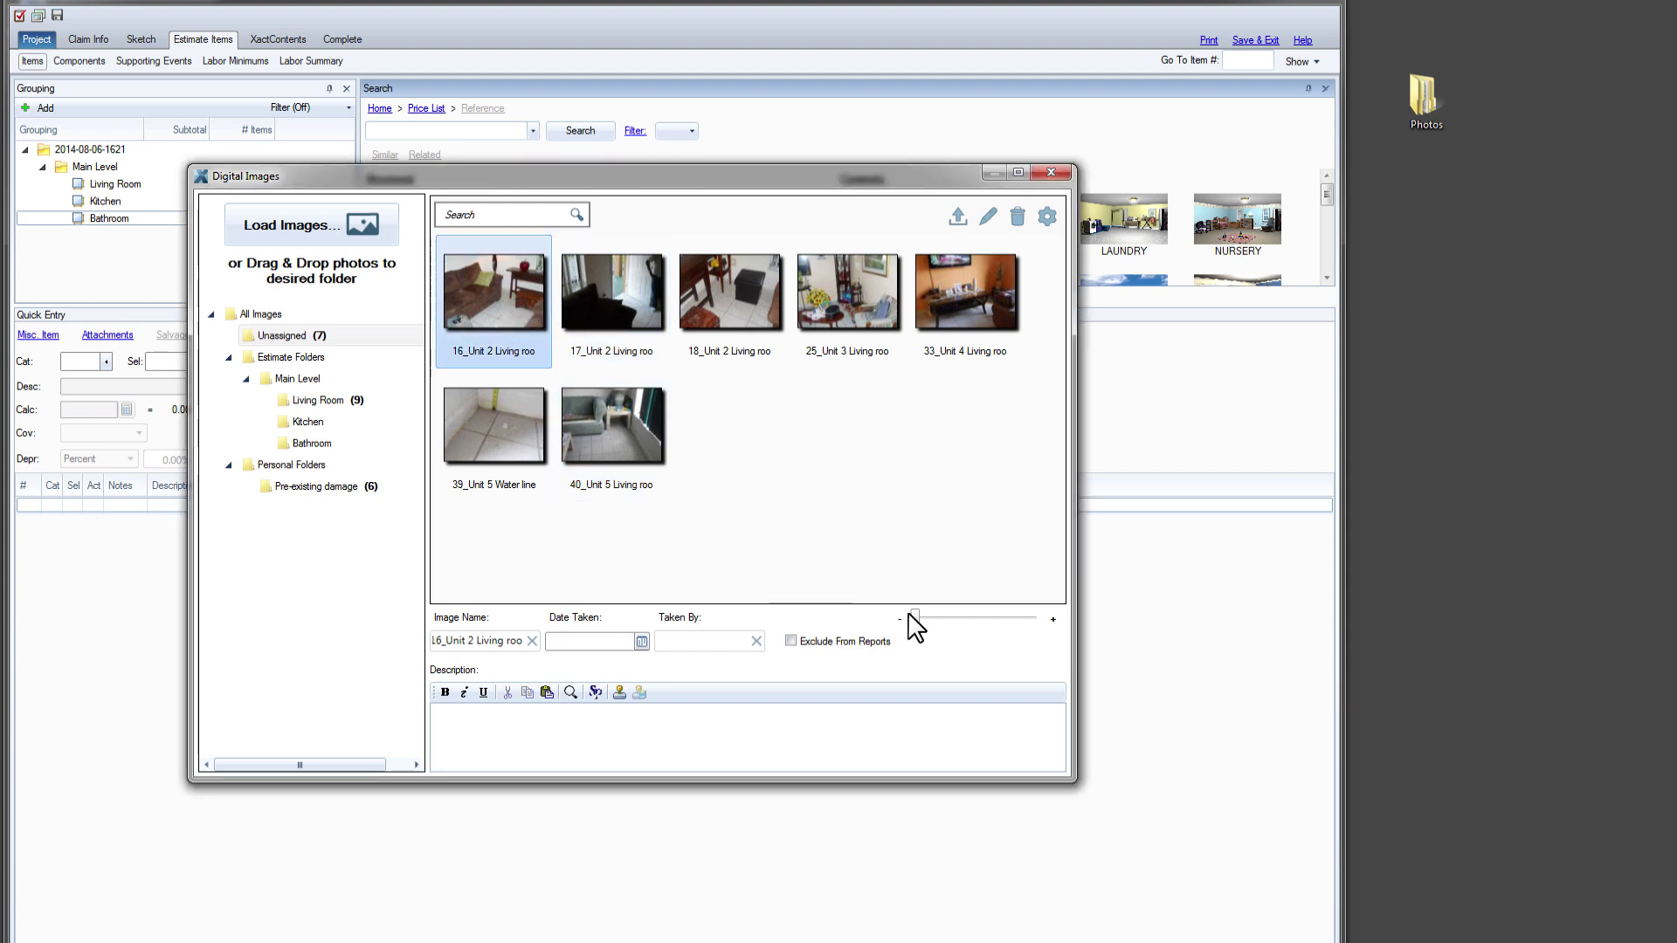
pyautogui.moveTo(911, 620); pyautogui.dragTo(1051, 627)
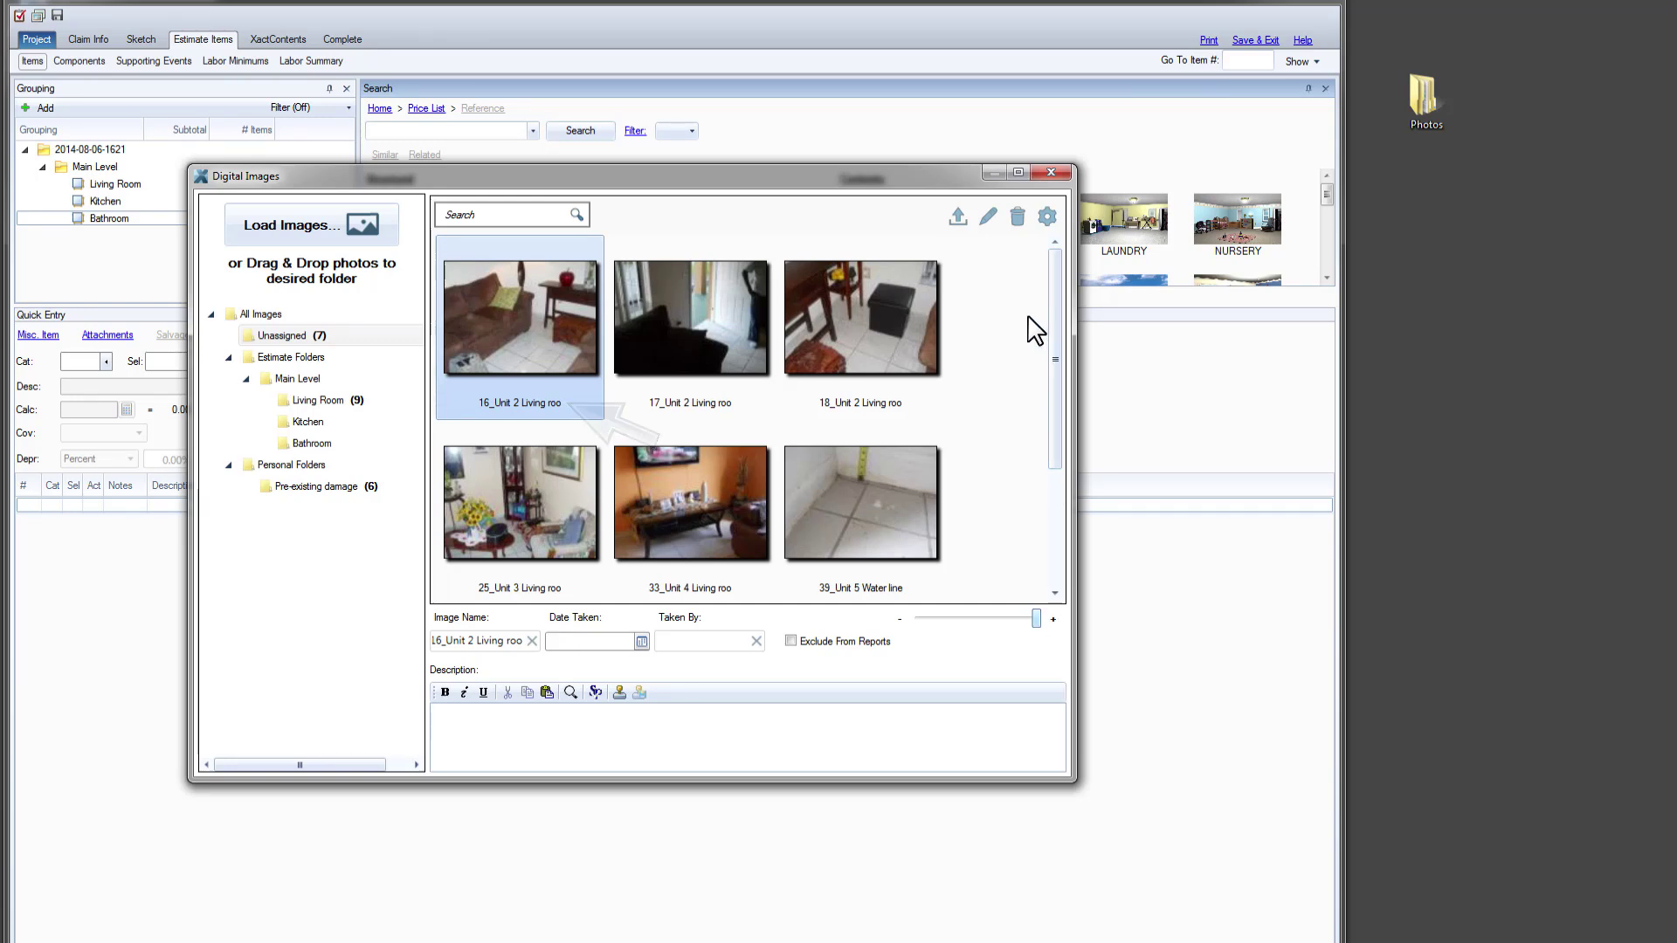
# Rename the 16_Unit 2 photo 'Living Room 1', copy the name, and advance to 17_Unit 2
pyautogui.click(990, 219)
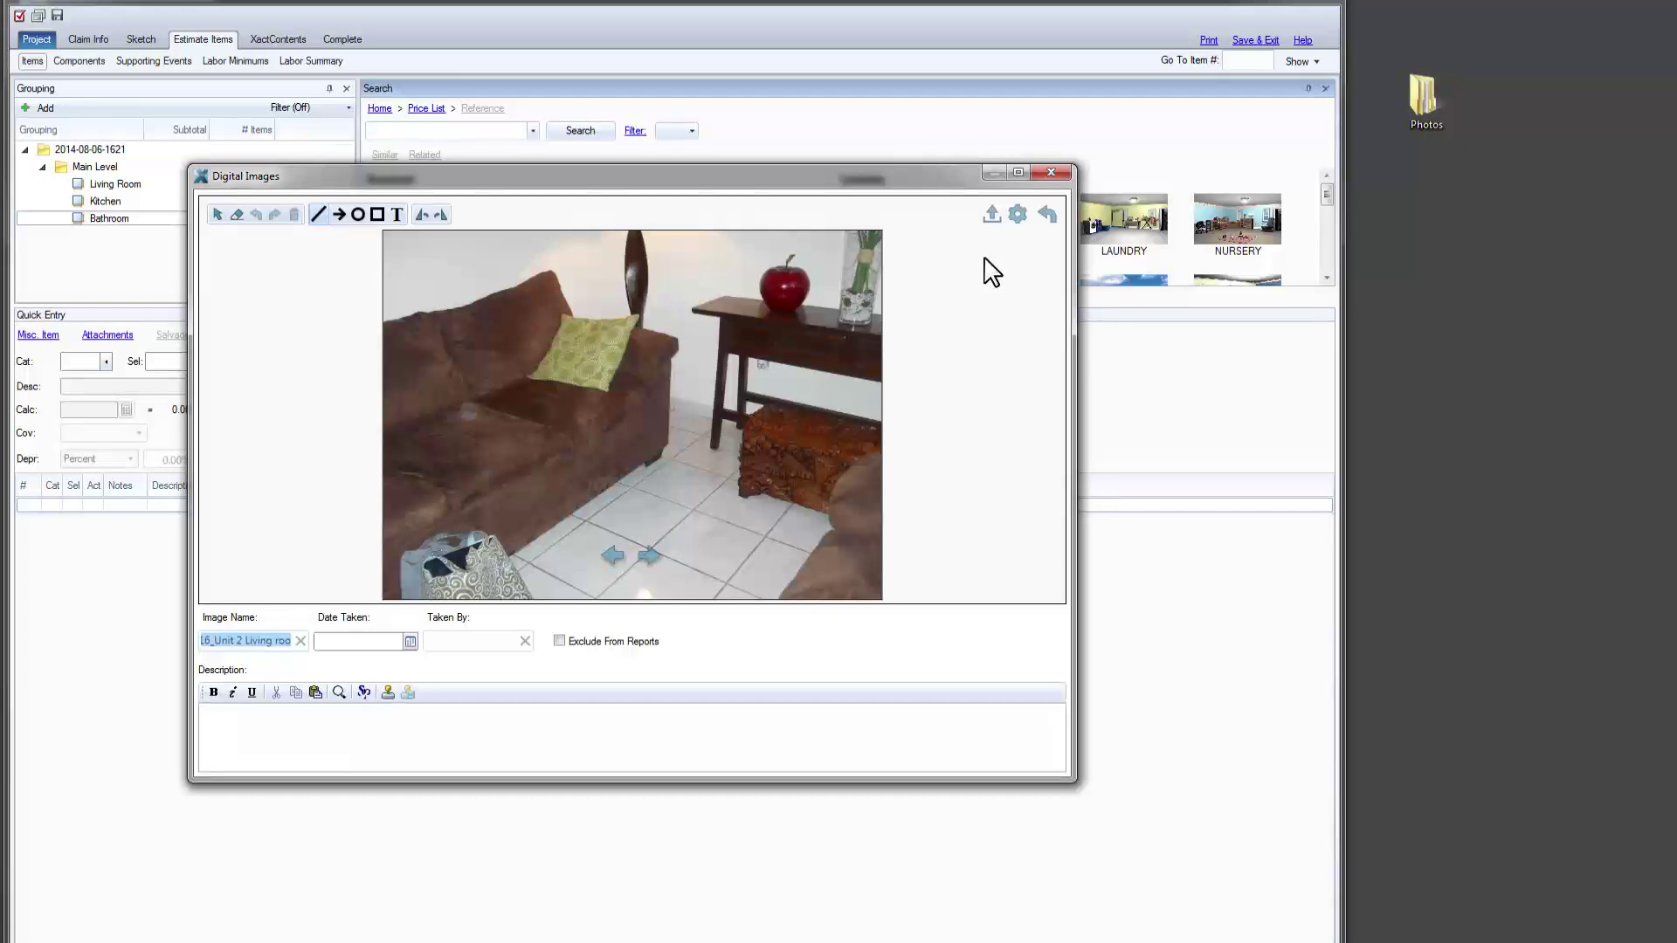
pyautogui.write('Living Room 1')
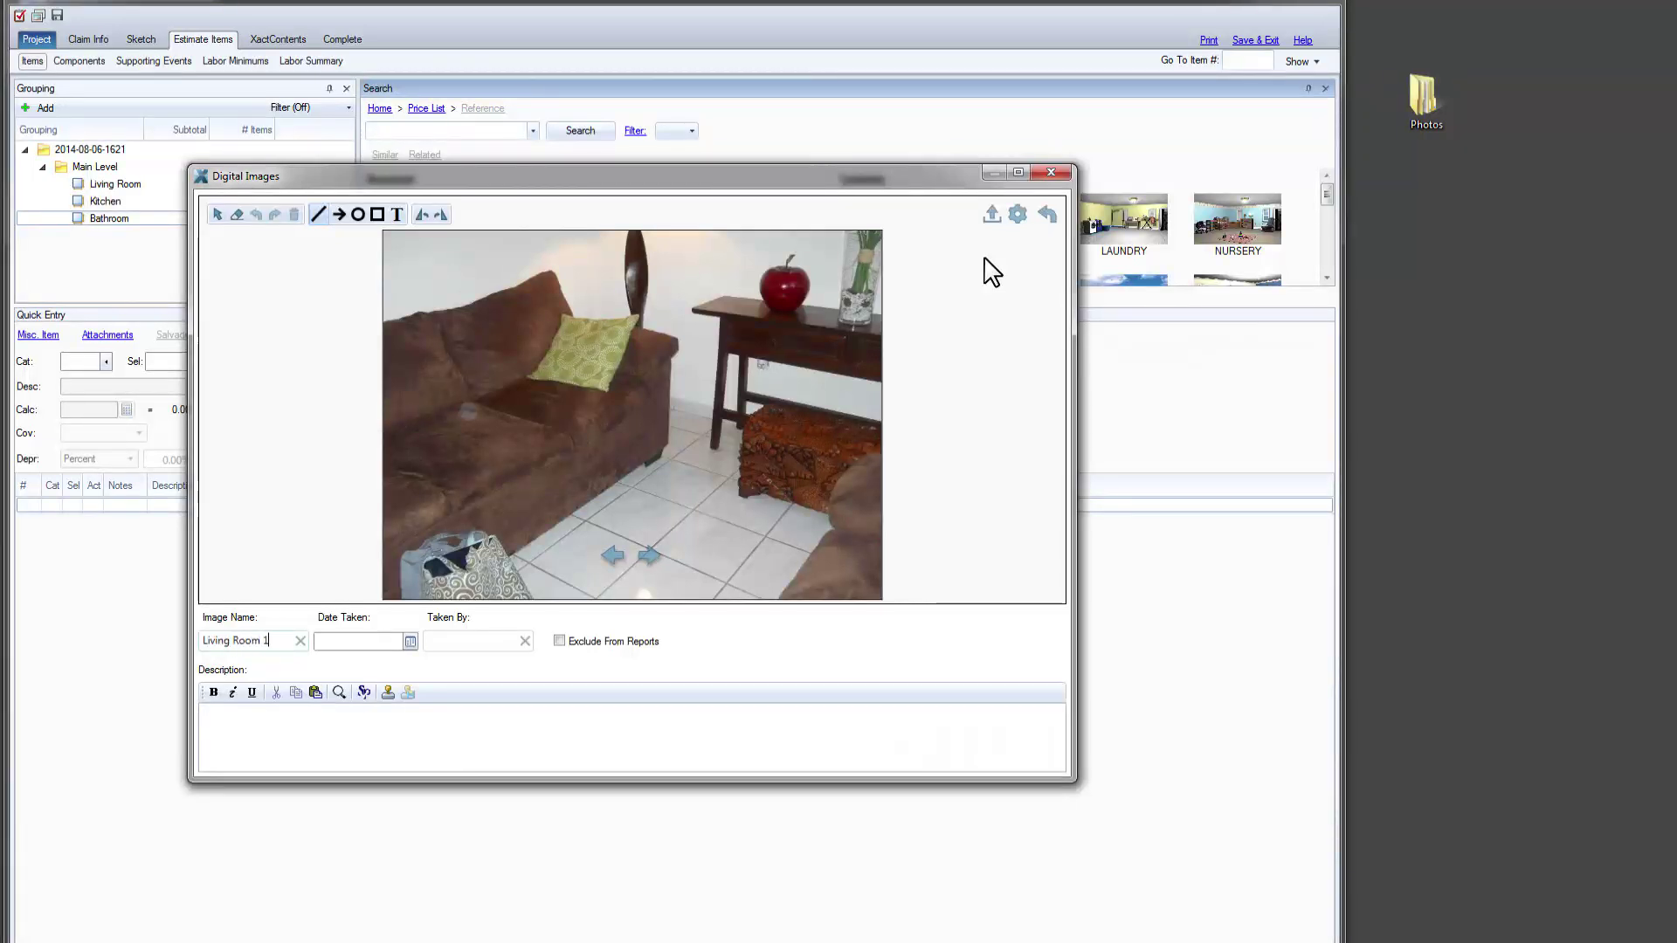
pyautogui.hotkey('ctrl', 'a')
pyautogui.hotkey('ctrl', 'c')
pyautogui.hotkey('alt', 'n')
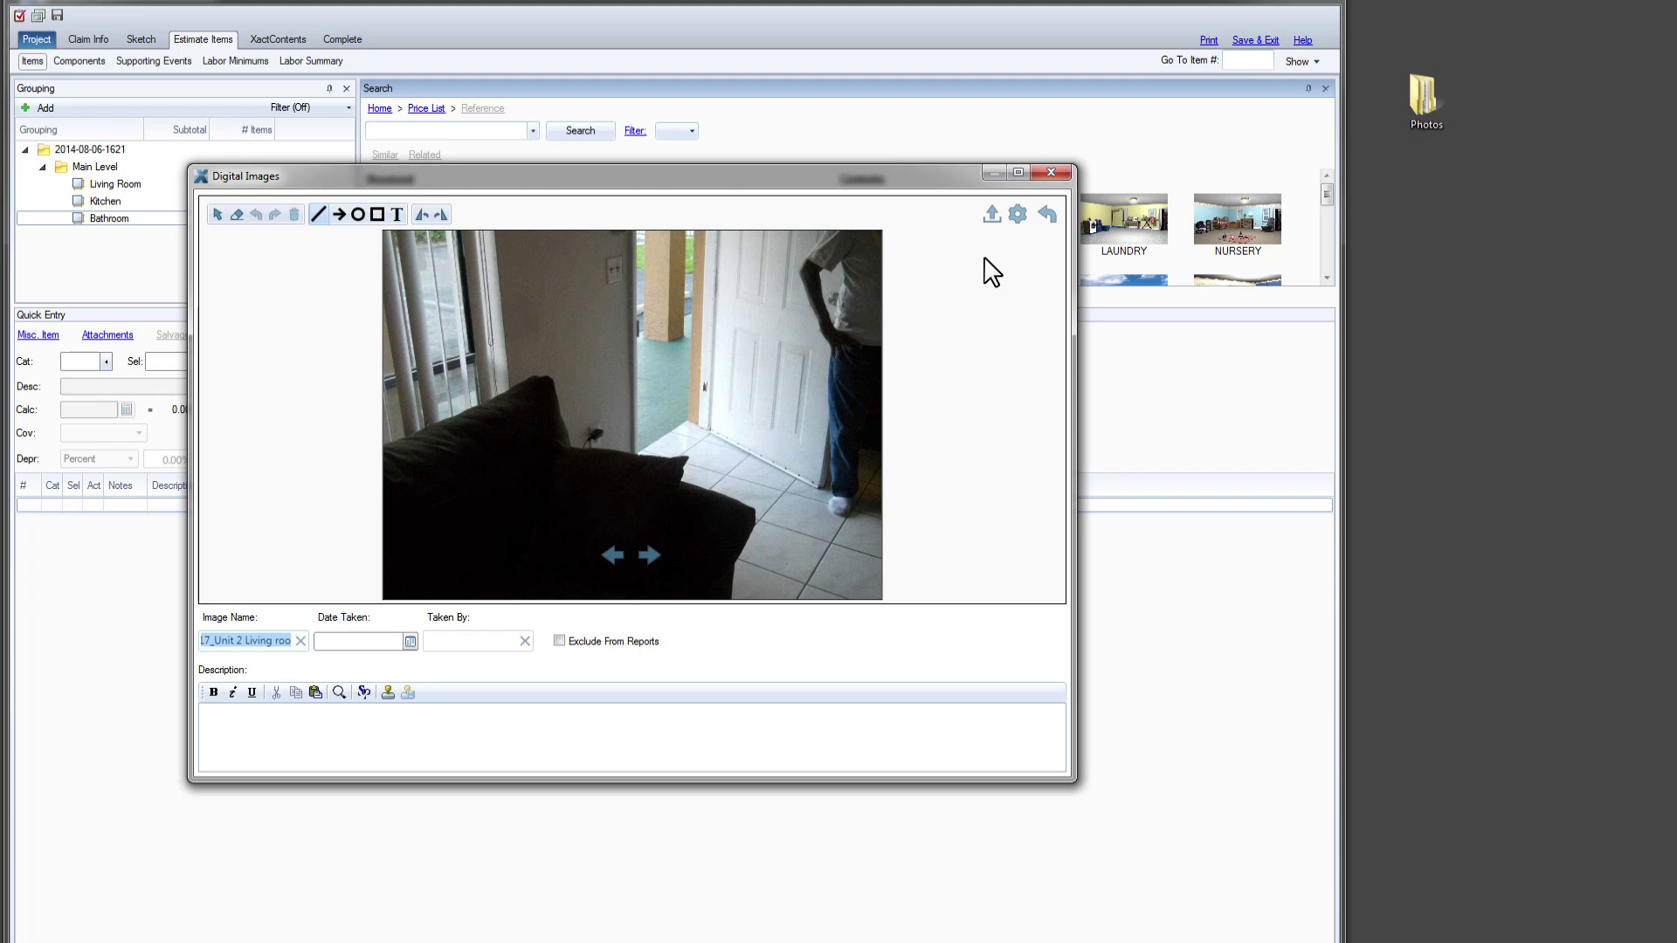
# Name the following living-room photos in sequence by pasting and renumbering, through Living Room 4
pyautogui.hotkey('ctrl', 'v')
pyautogui.hotkey('alt', 'n')
pyautogui.hotkey('ctrl', 'v')
pyautogui.press('BackSpace')
pyautogui.write('3')
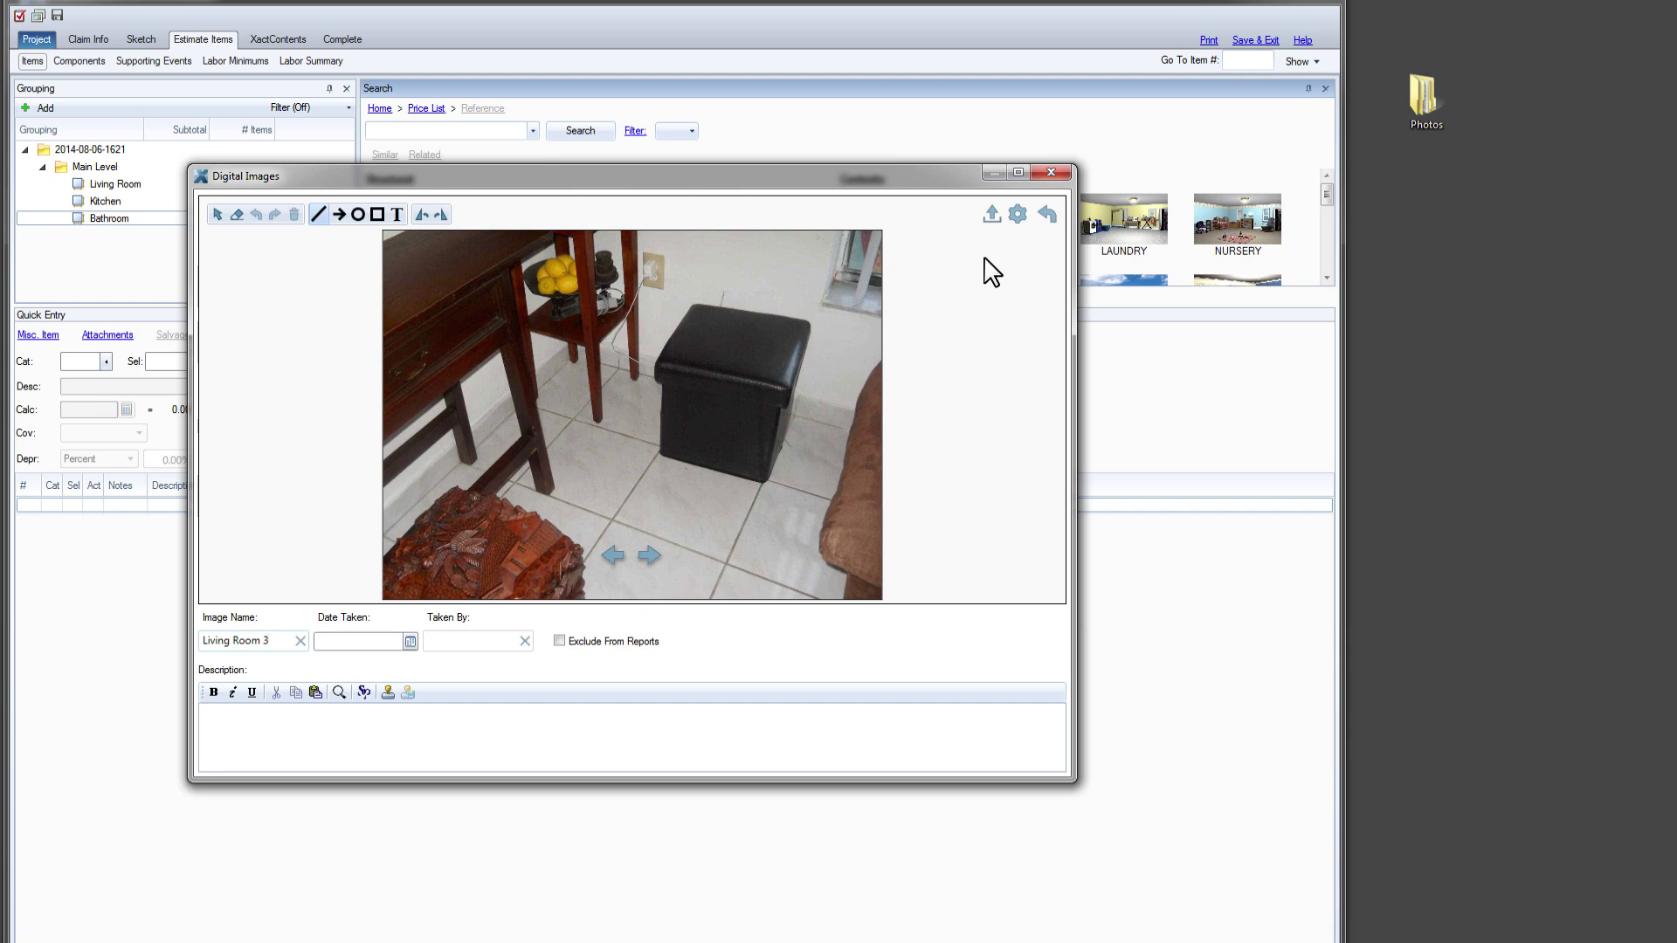
pyautogui.hotkey('alt', 'n')
pyautogui.write('Living Room 3')
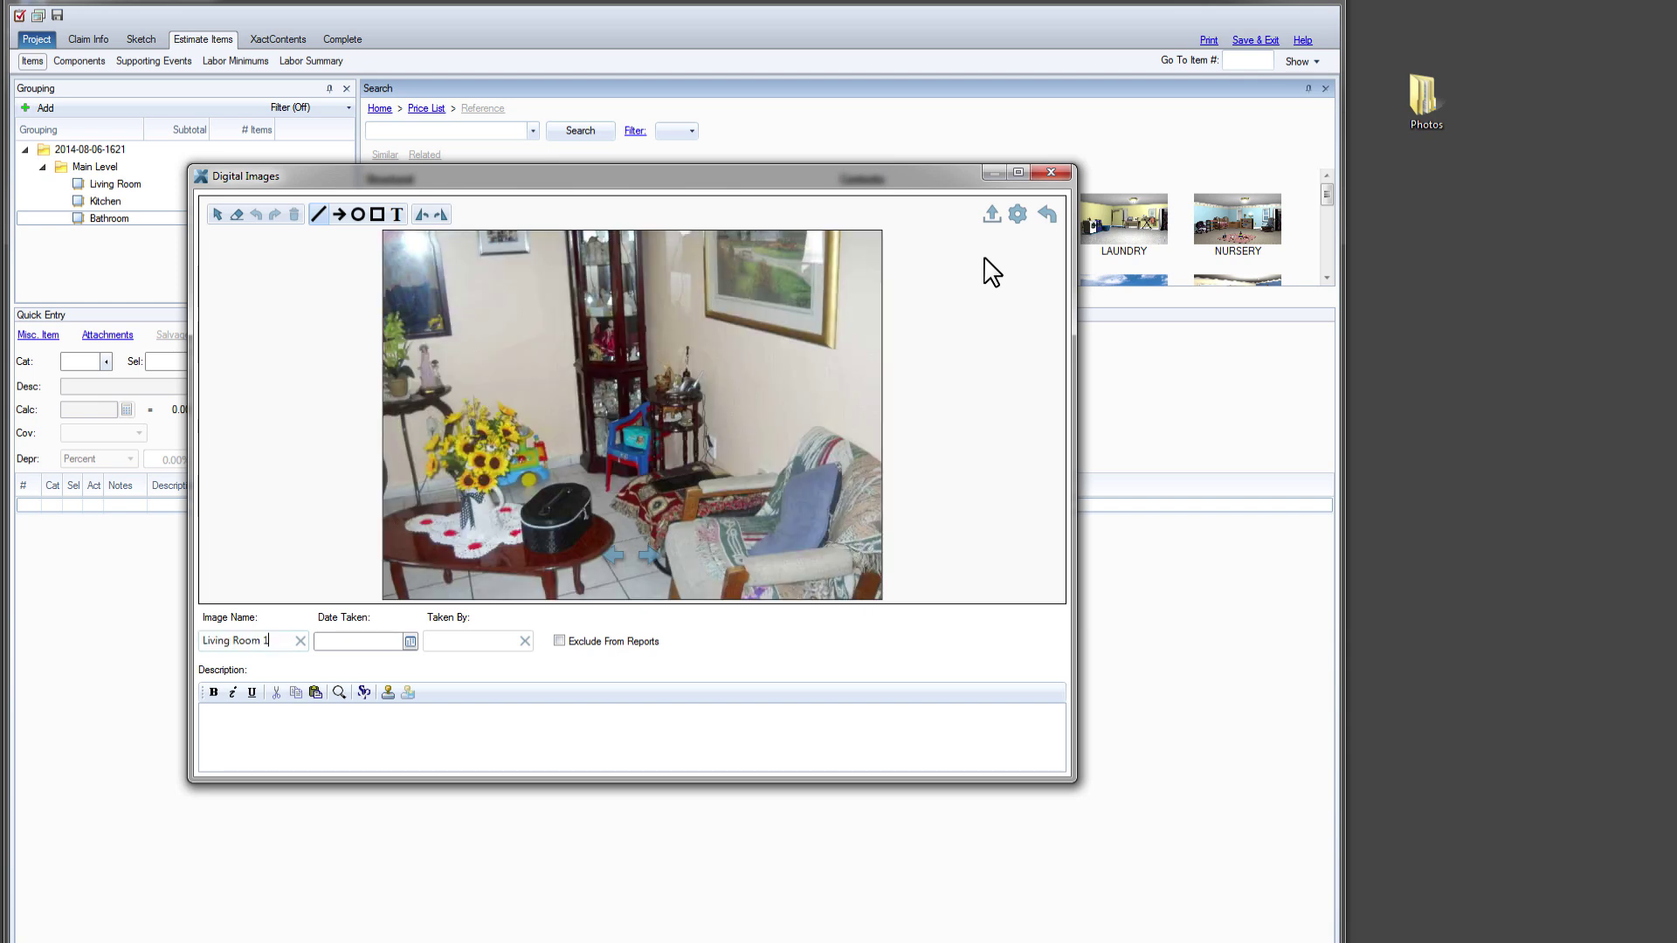
pyautogui.press('BackSpace')
pyautogui.write('4')
# Paste and renumber the next photo's name for Living Room 5, then step back to check earlier names
pyautogui.hotkey('alt', 'n')
pyautogui.write('Living Room 4')
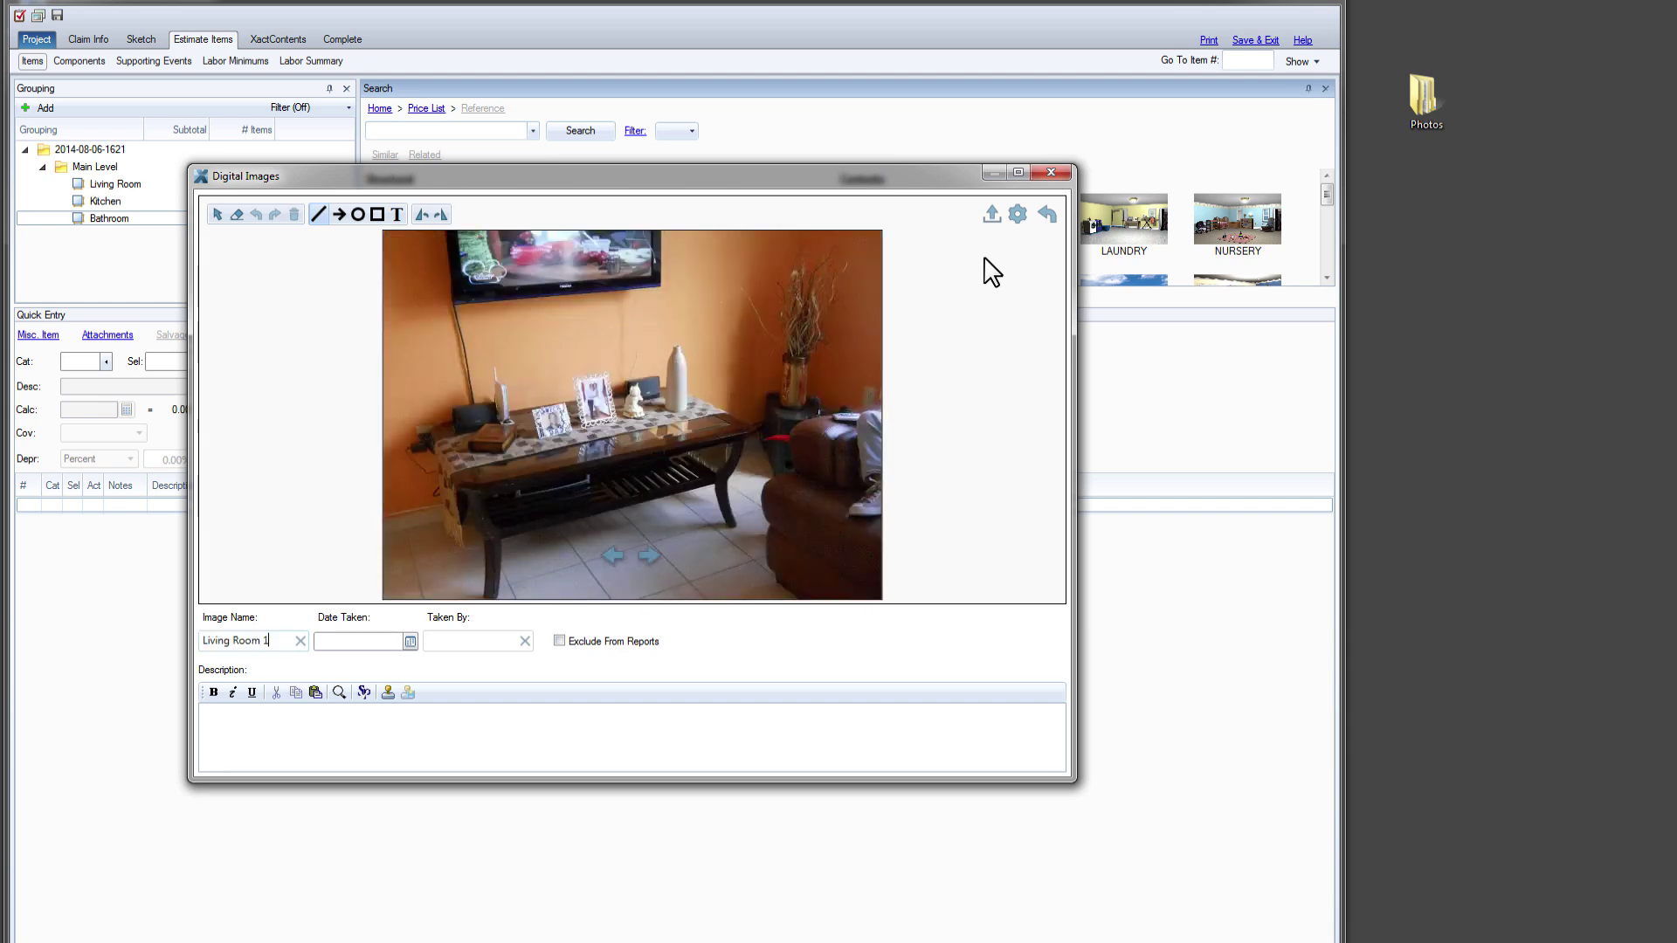
pyautogui.press('BackSpace')
pyautogui.hotkey('alt', 'p')
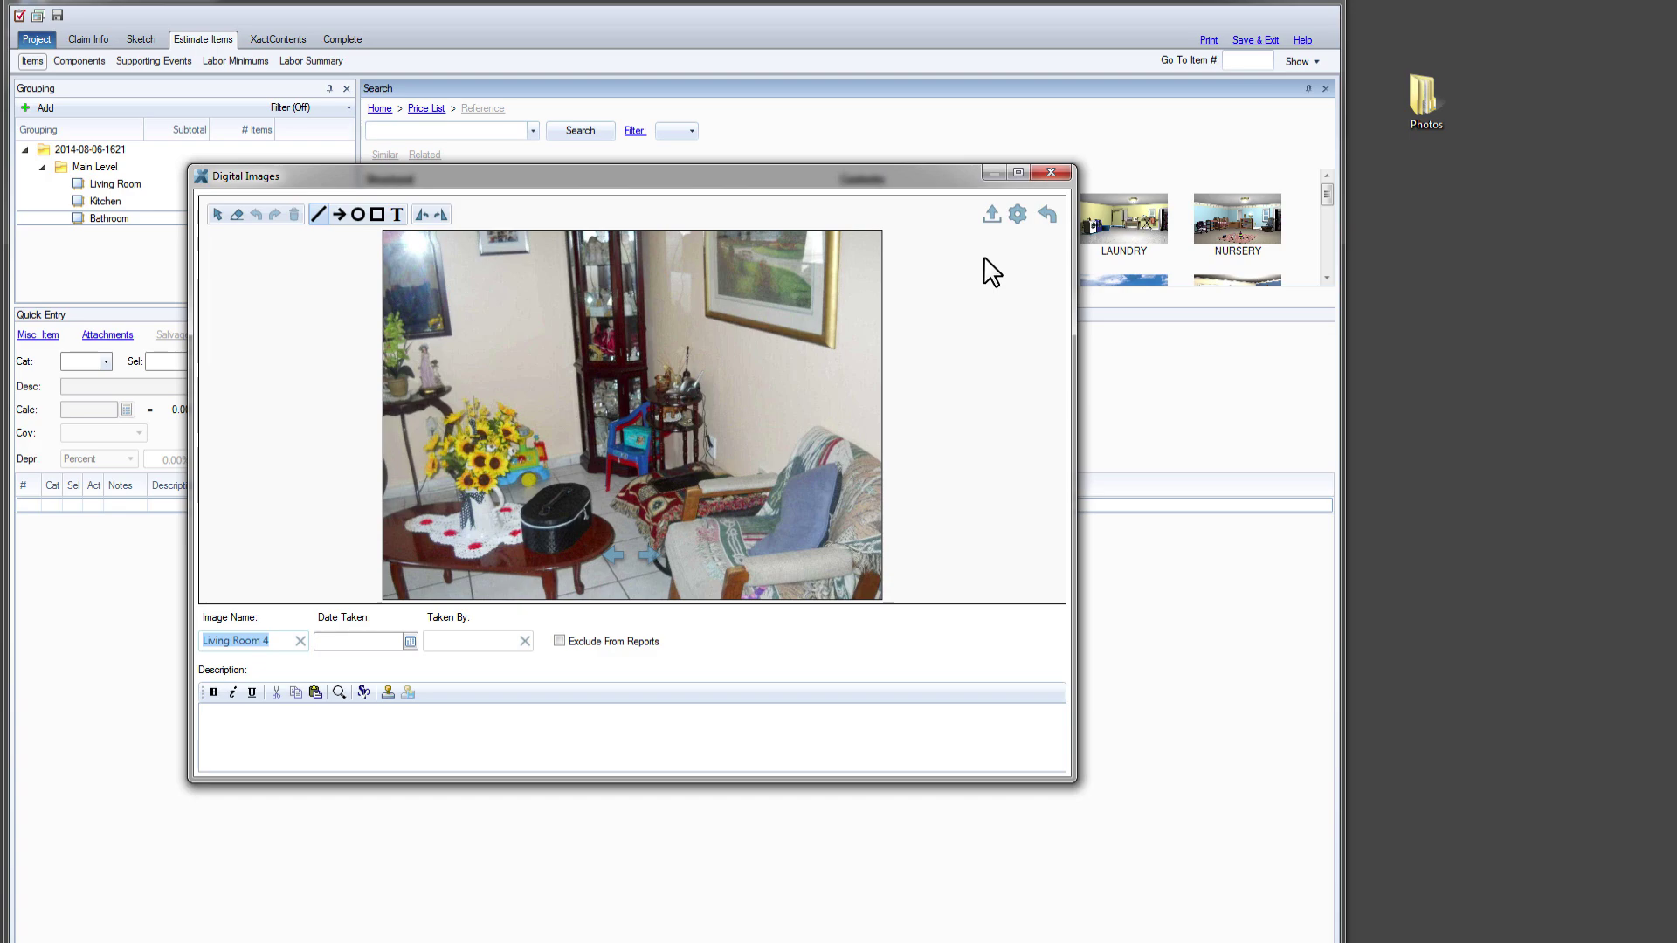
pyautogui.hotkey('alt', 'p')
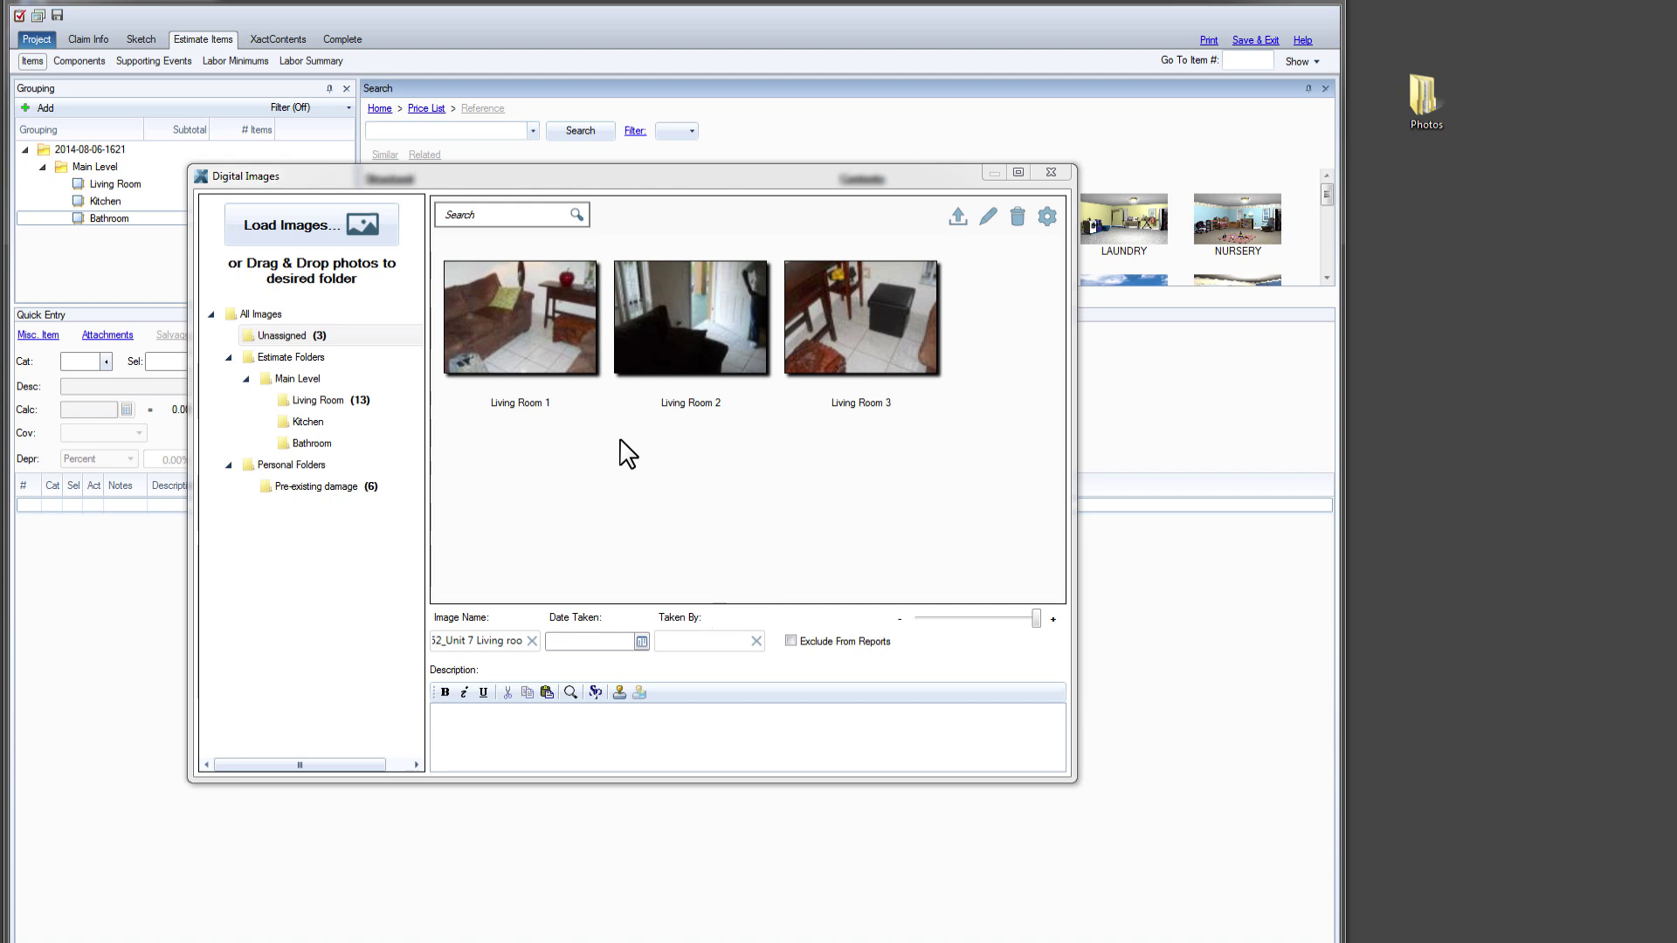
# Enter the photographer's name as the default Taken By value in Image Defaults, then return to the photos
pyautogui.click(1047, 218)
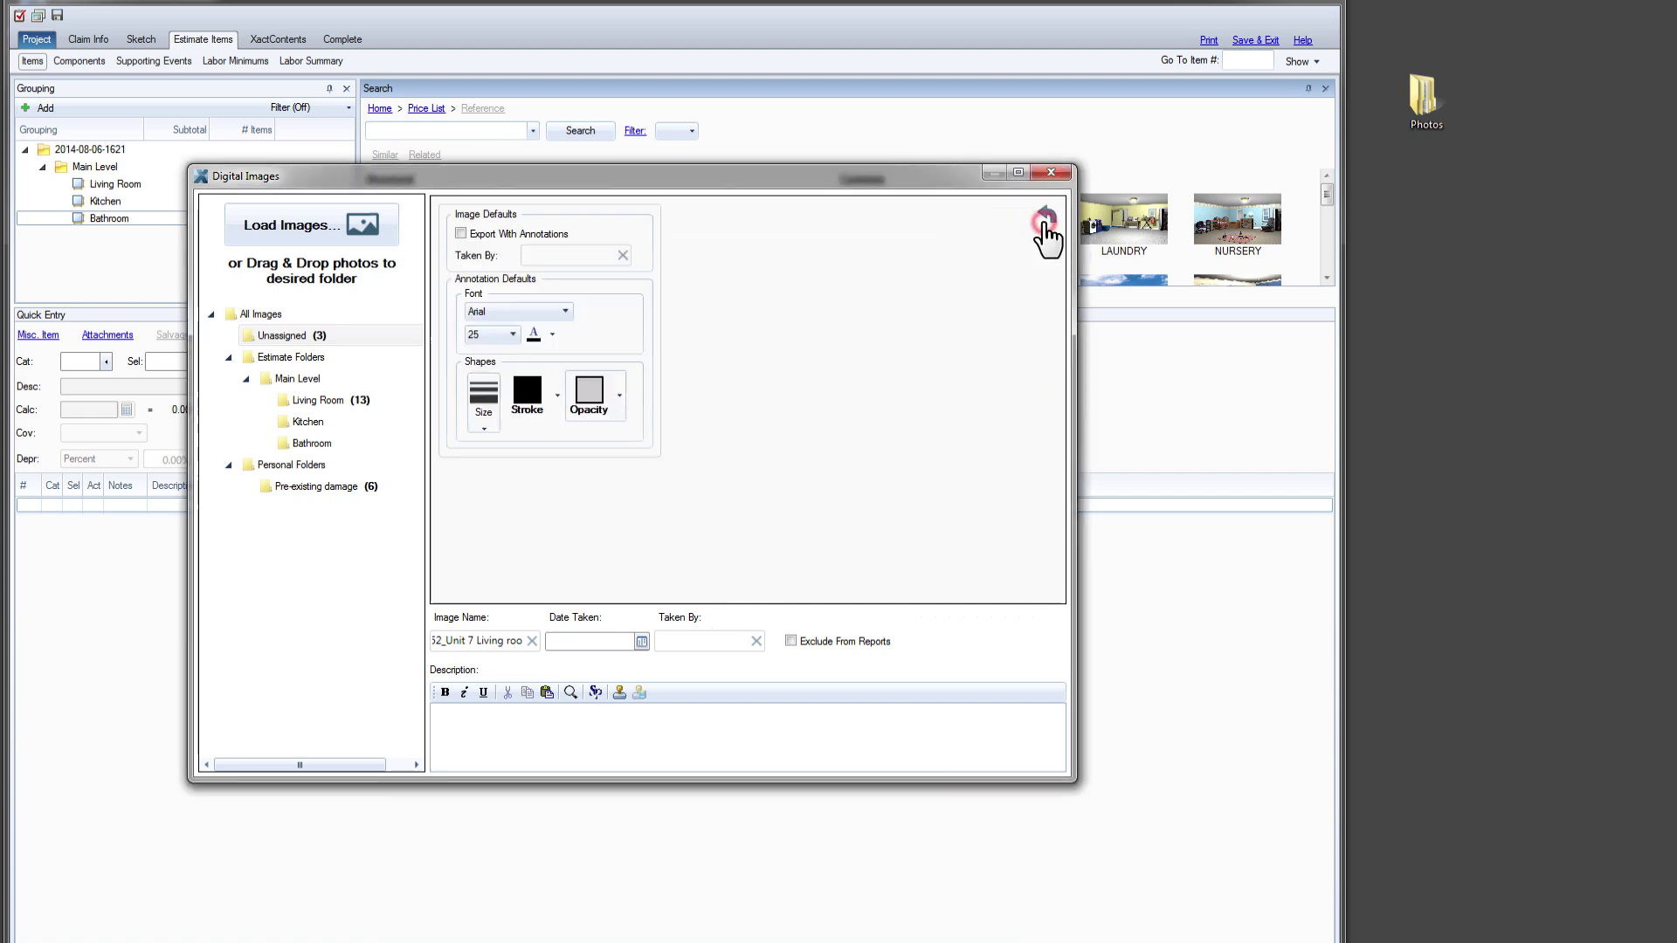
pyautogui.click(606, 258)
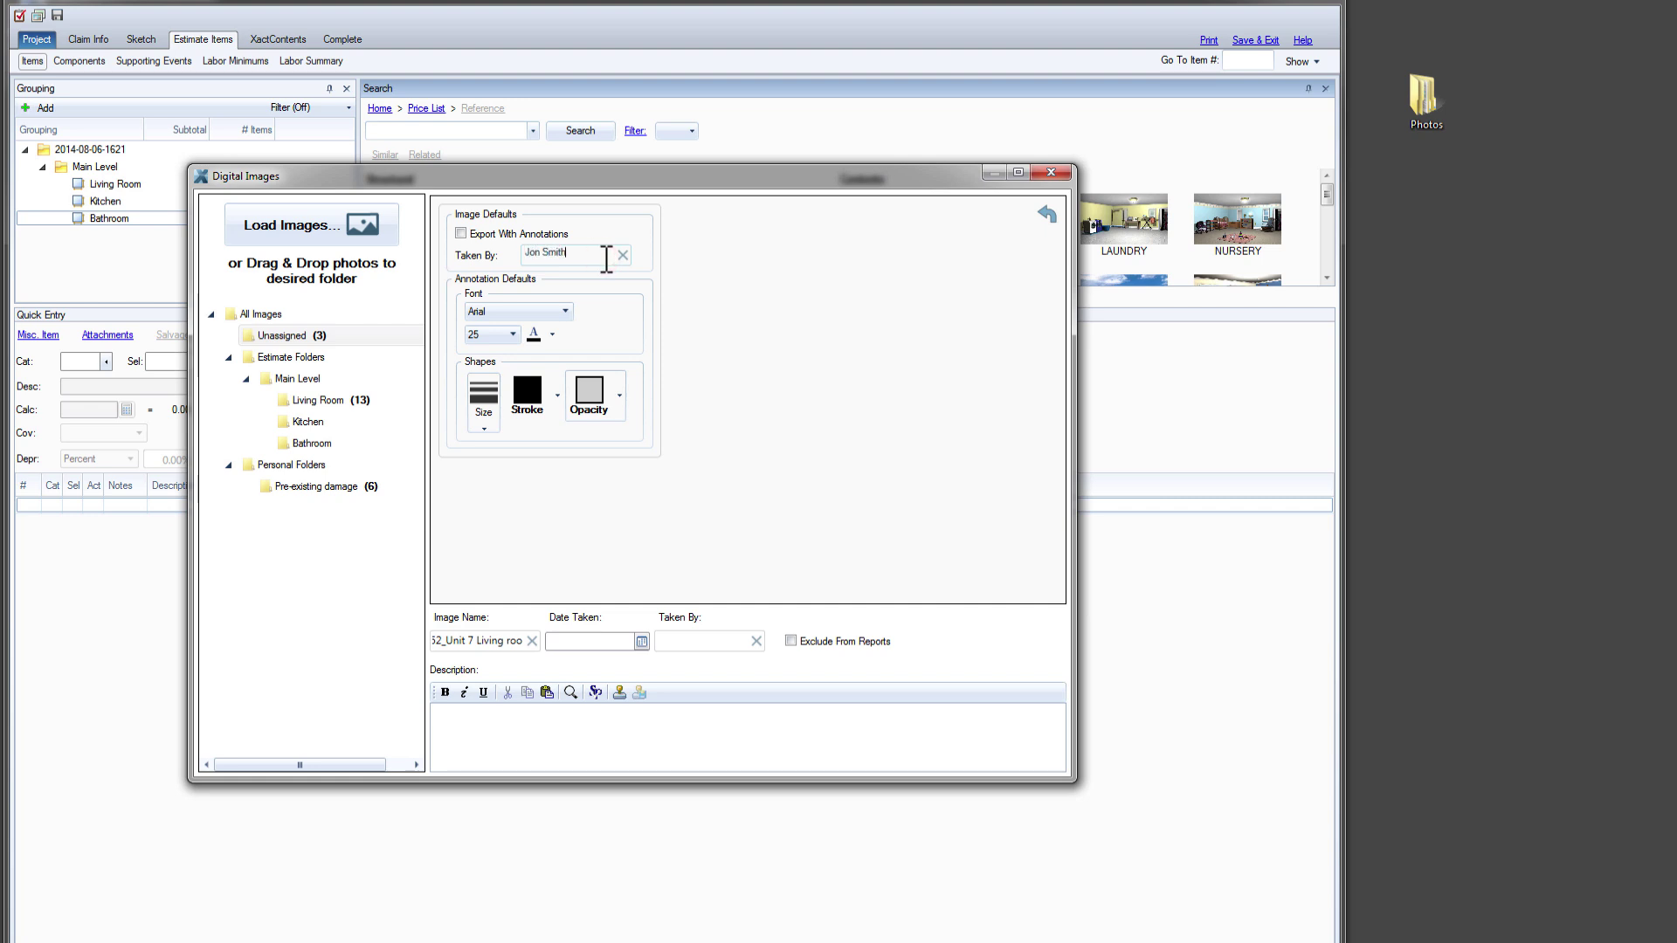
pyautogui.click(1046, 214)
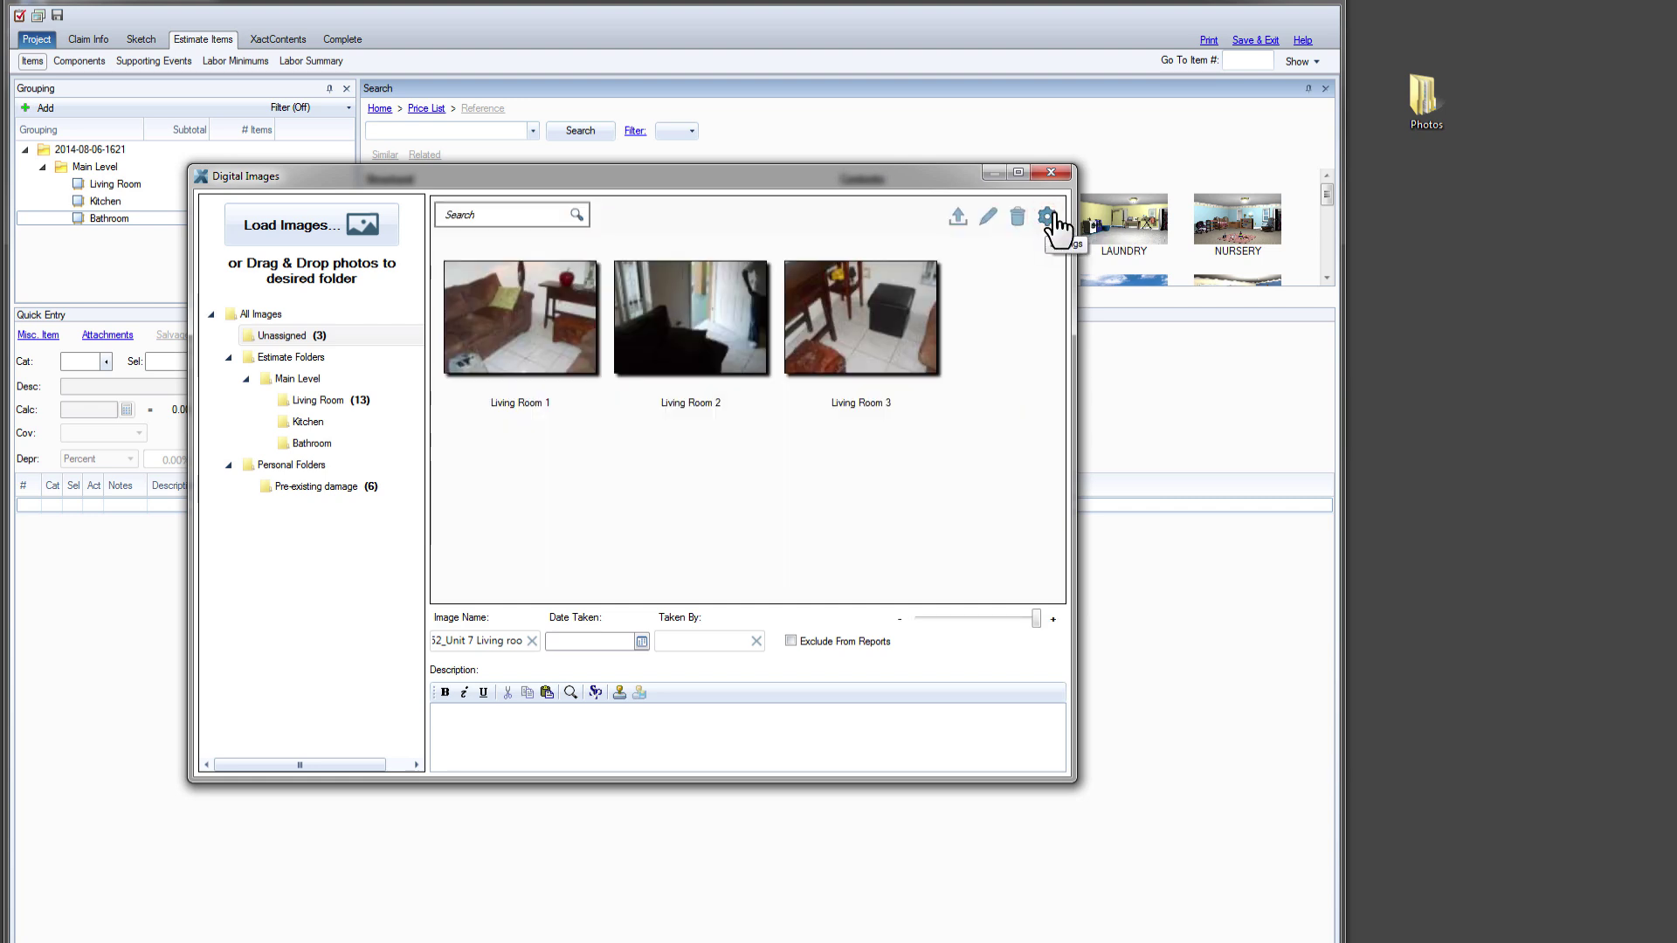
# Add 11_Unit 1 Kitchen from the desktop Photos > Room 2 folder to Unassigned, then close Explorer
pyautogui.doubleClick(1434, 103)
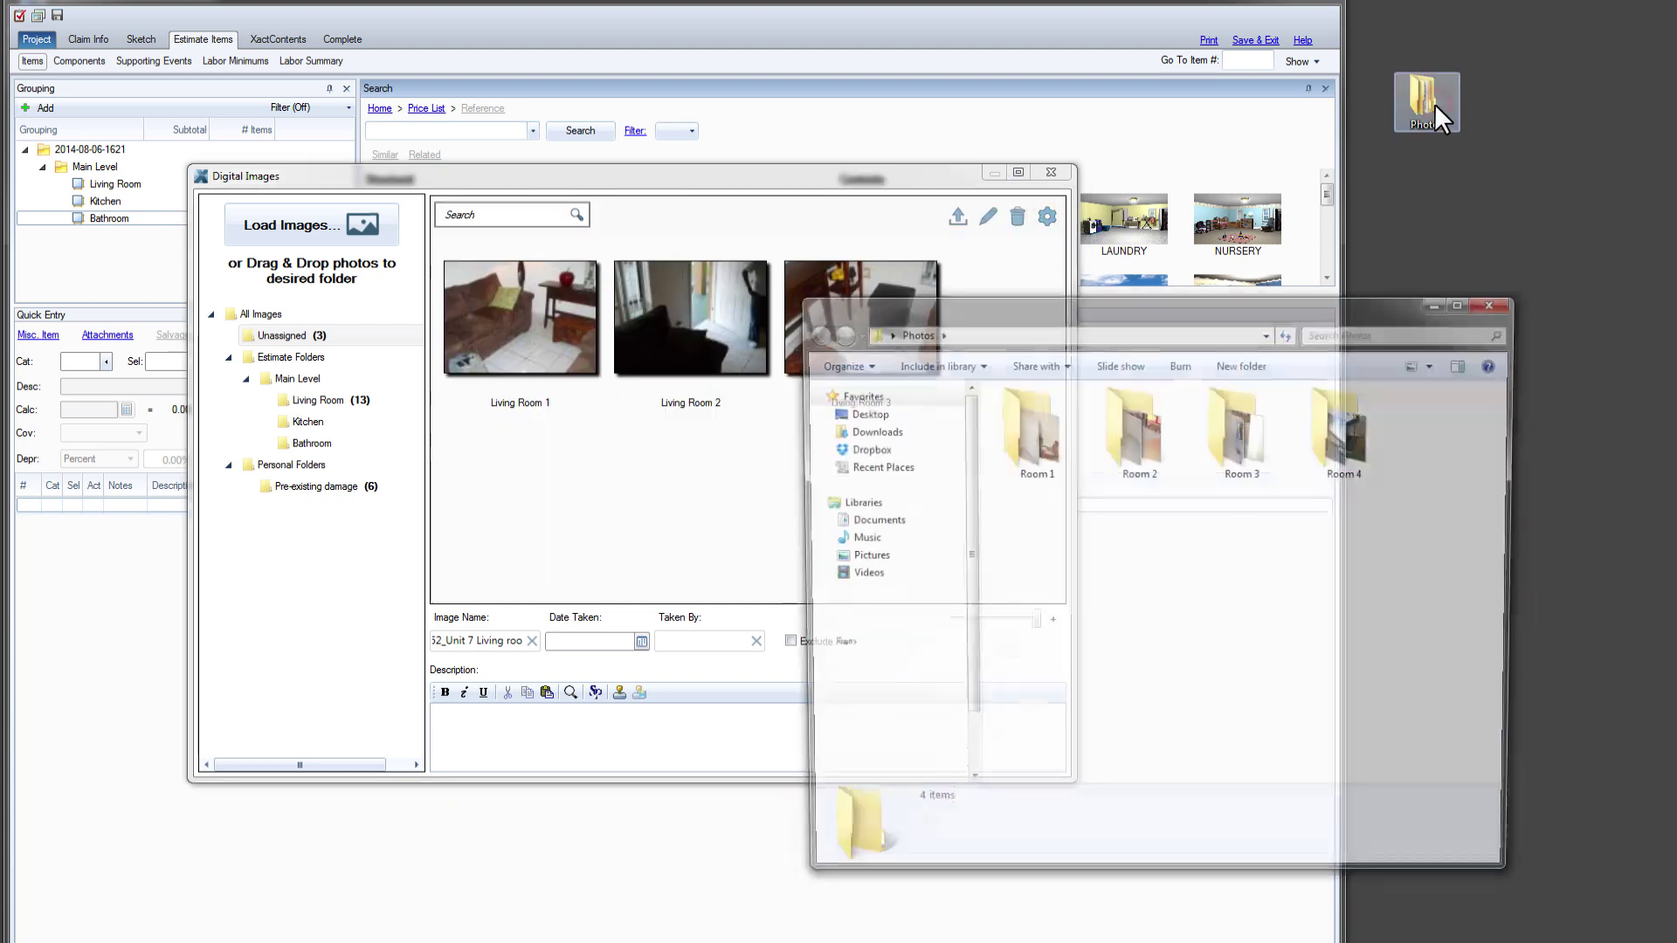
pyautogui.doubleClick(1136, 418)
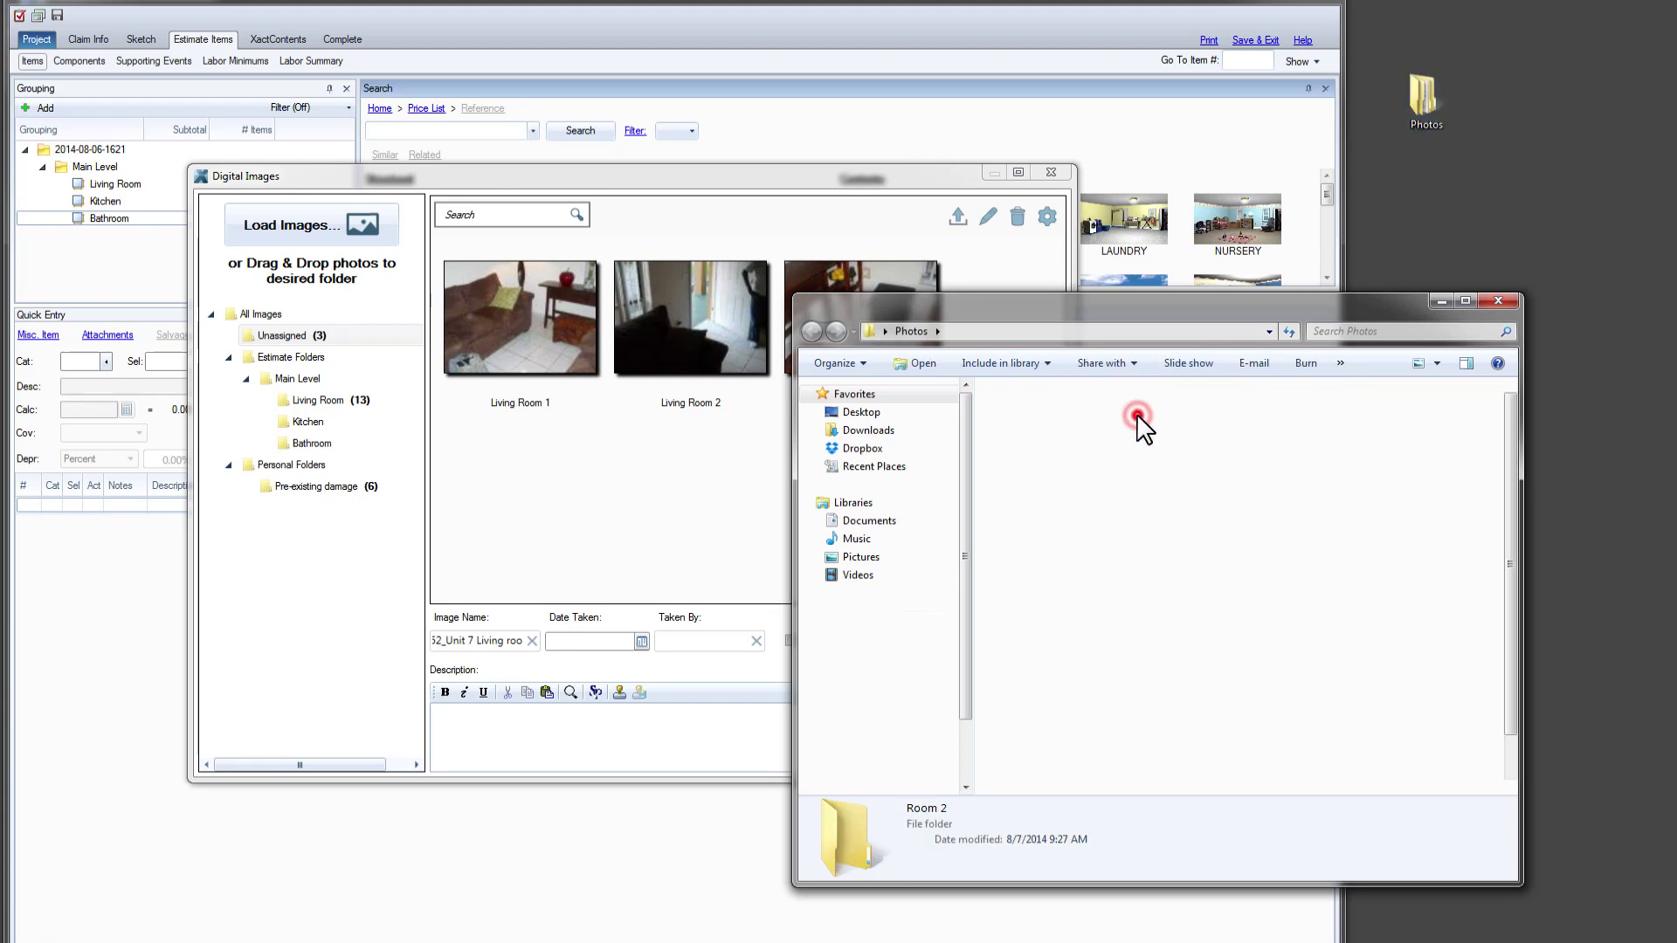
pyautogui.moveTo(1044, 420); pyautogui.dragTo(696, 493)
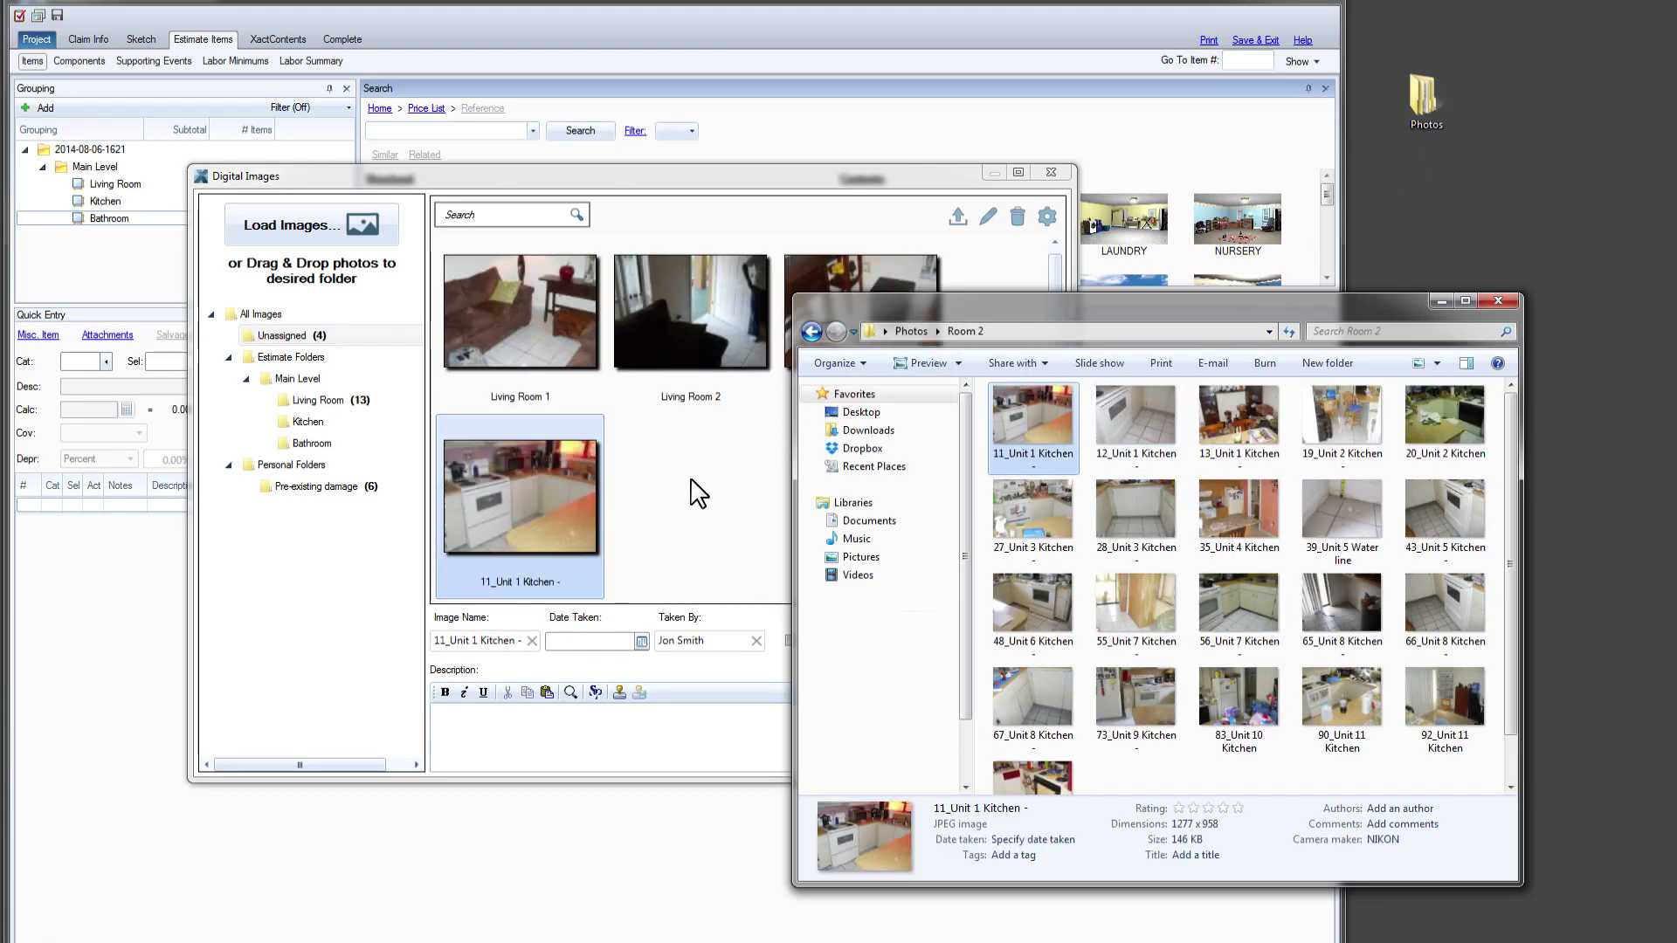
pyautogui.click(1497, 299)
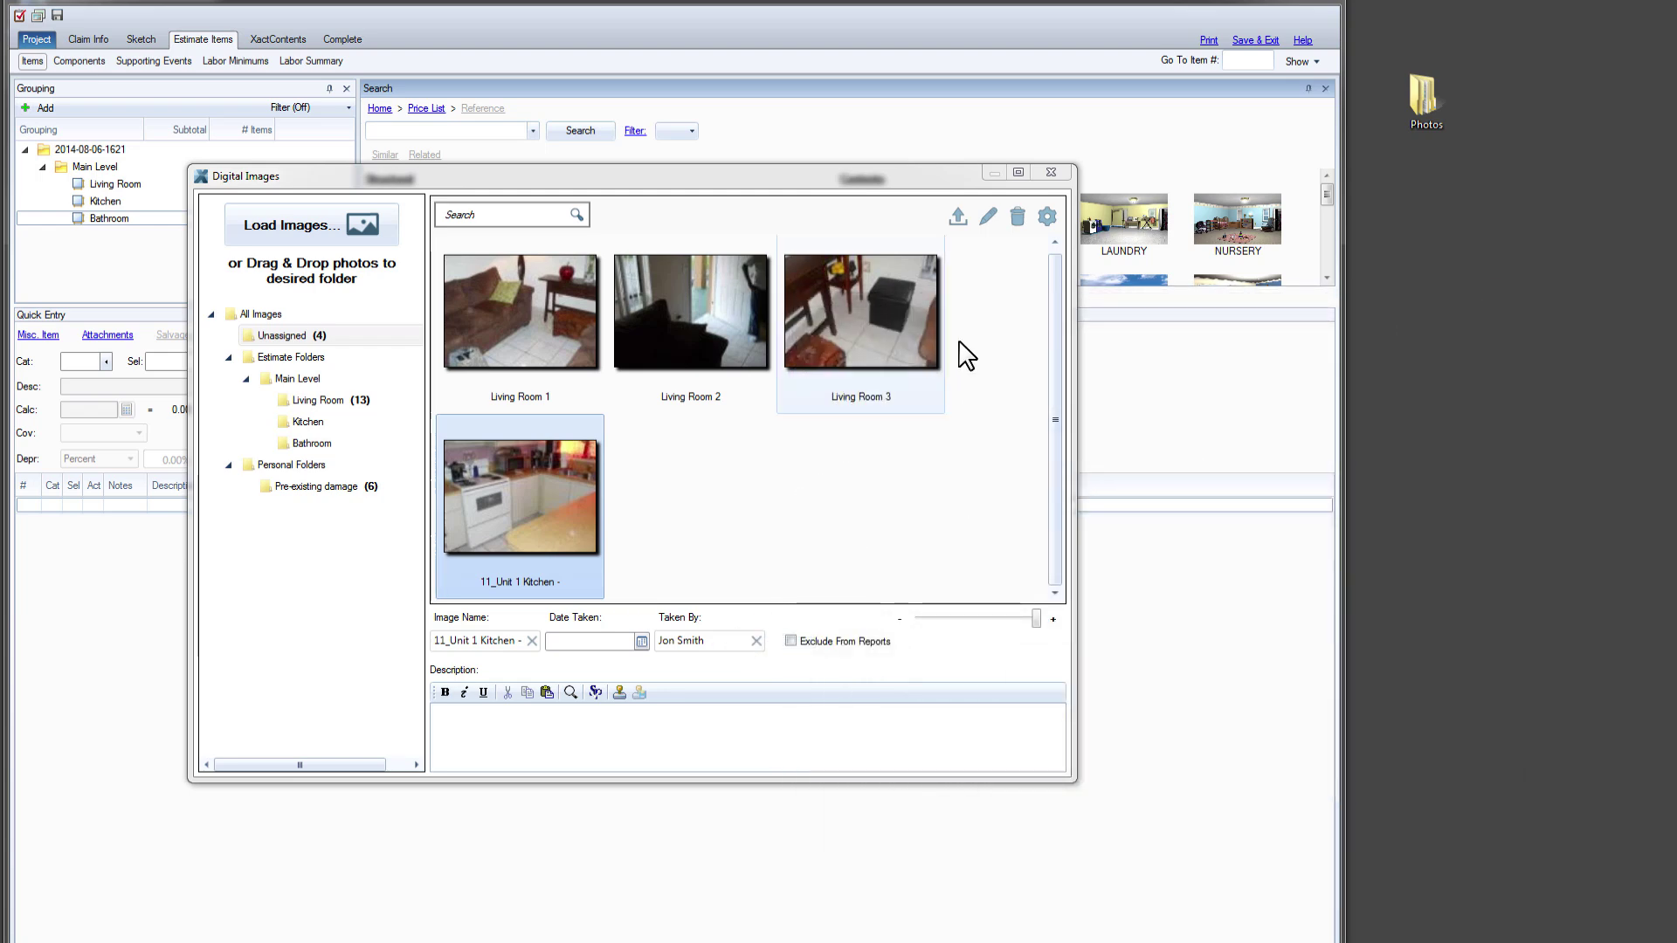
# Set annotation defaults to red shape outlines, red Courier text, and a chosen shape line thickness
pyautogui.click(1047, 216)
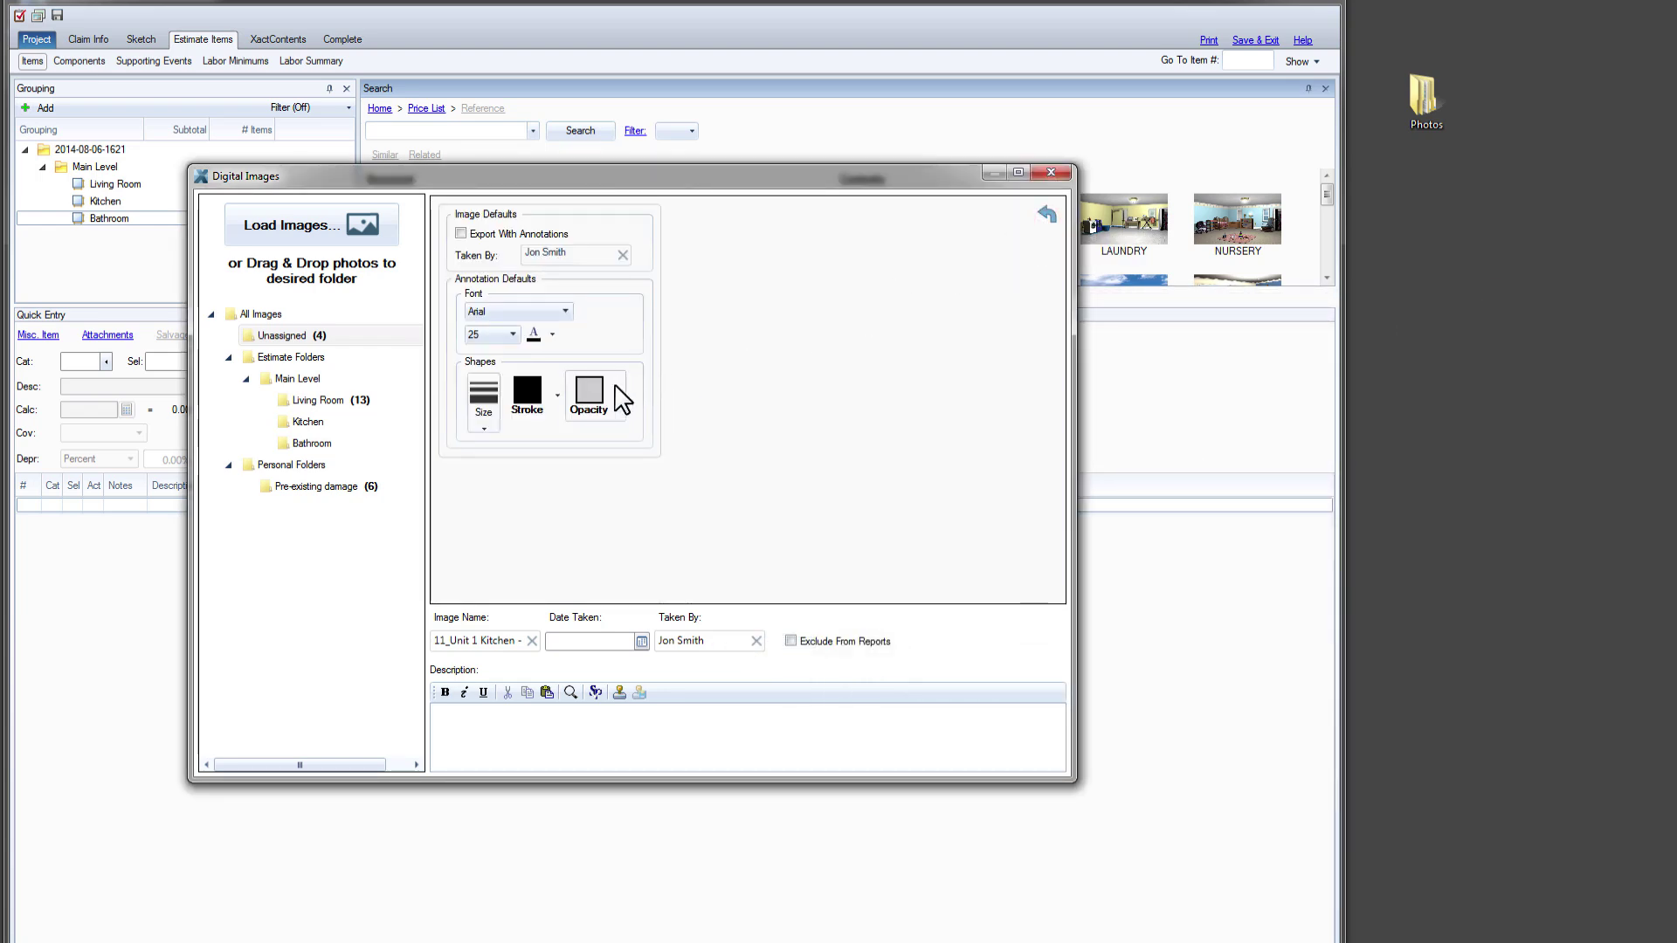
pyautogui.click(557, 395)
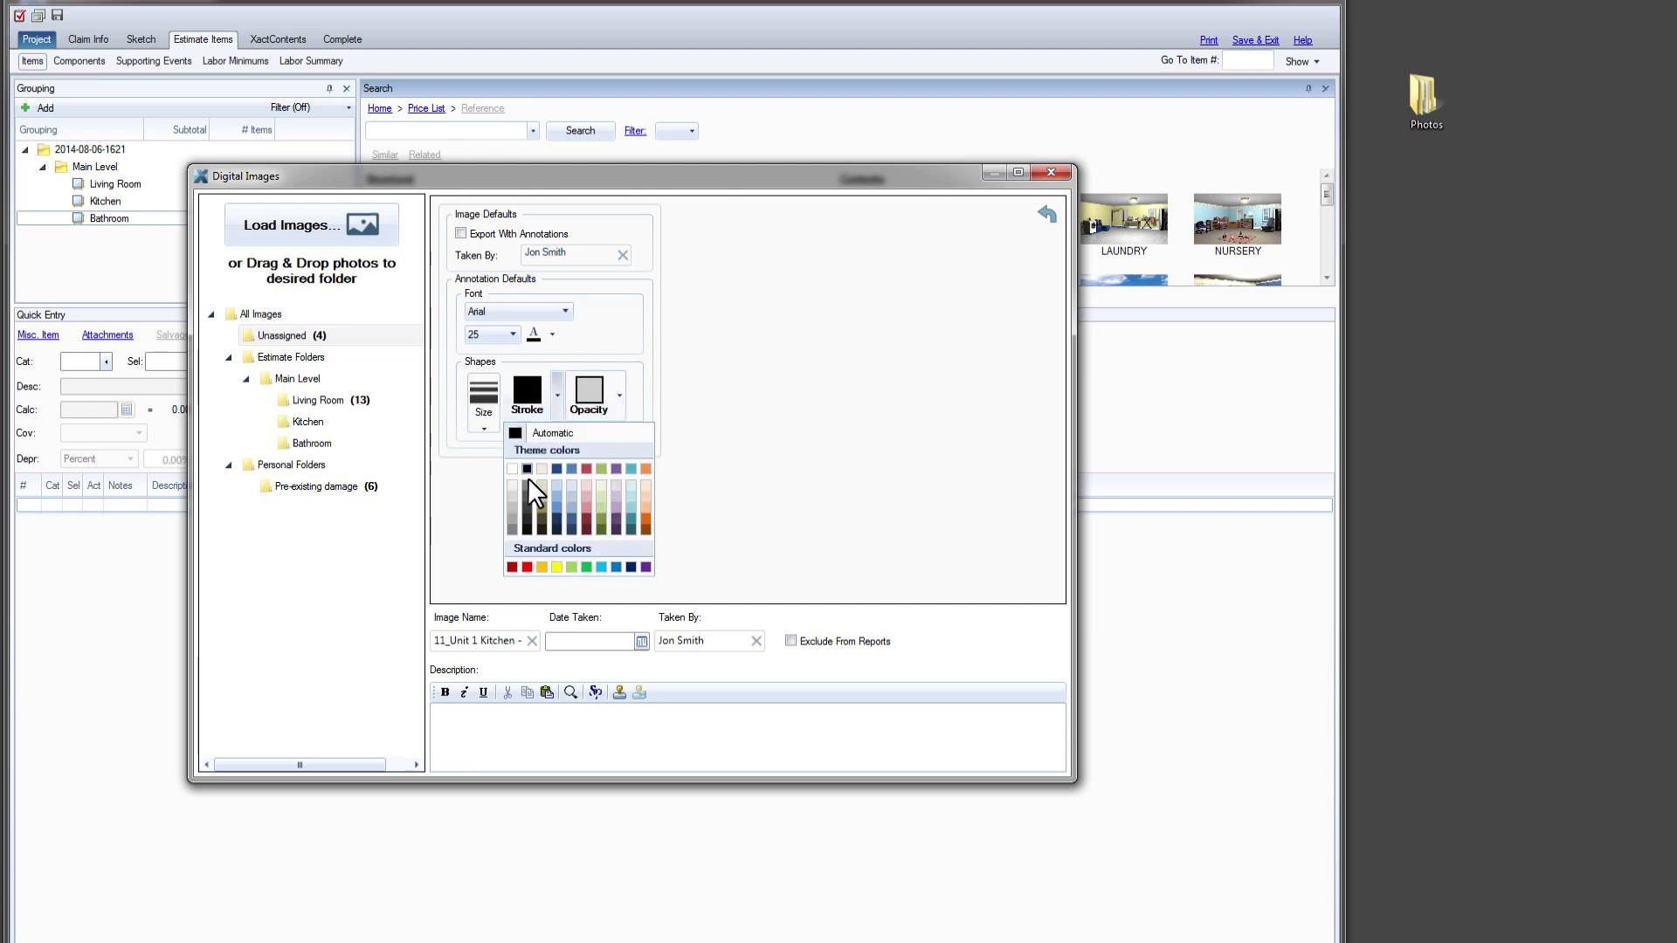
pyautogui.click(527, 566)
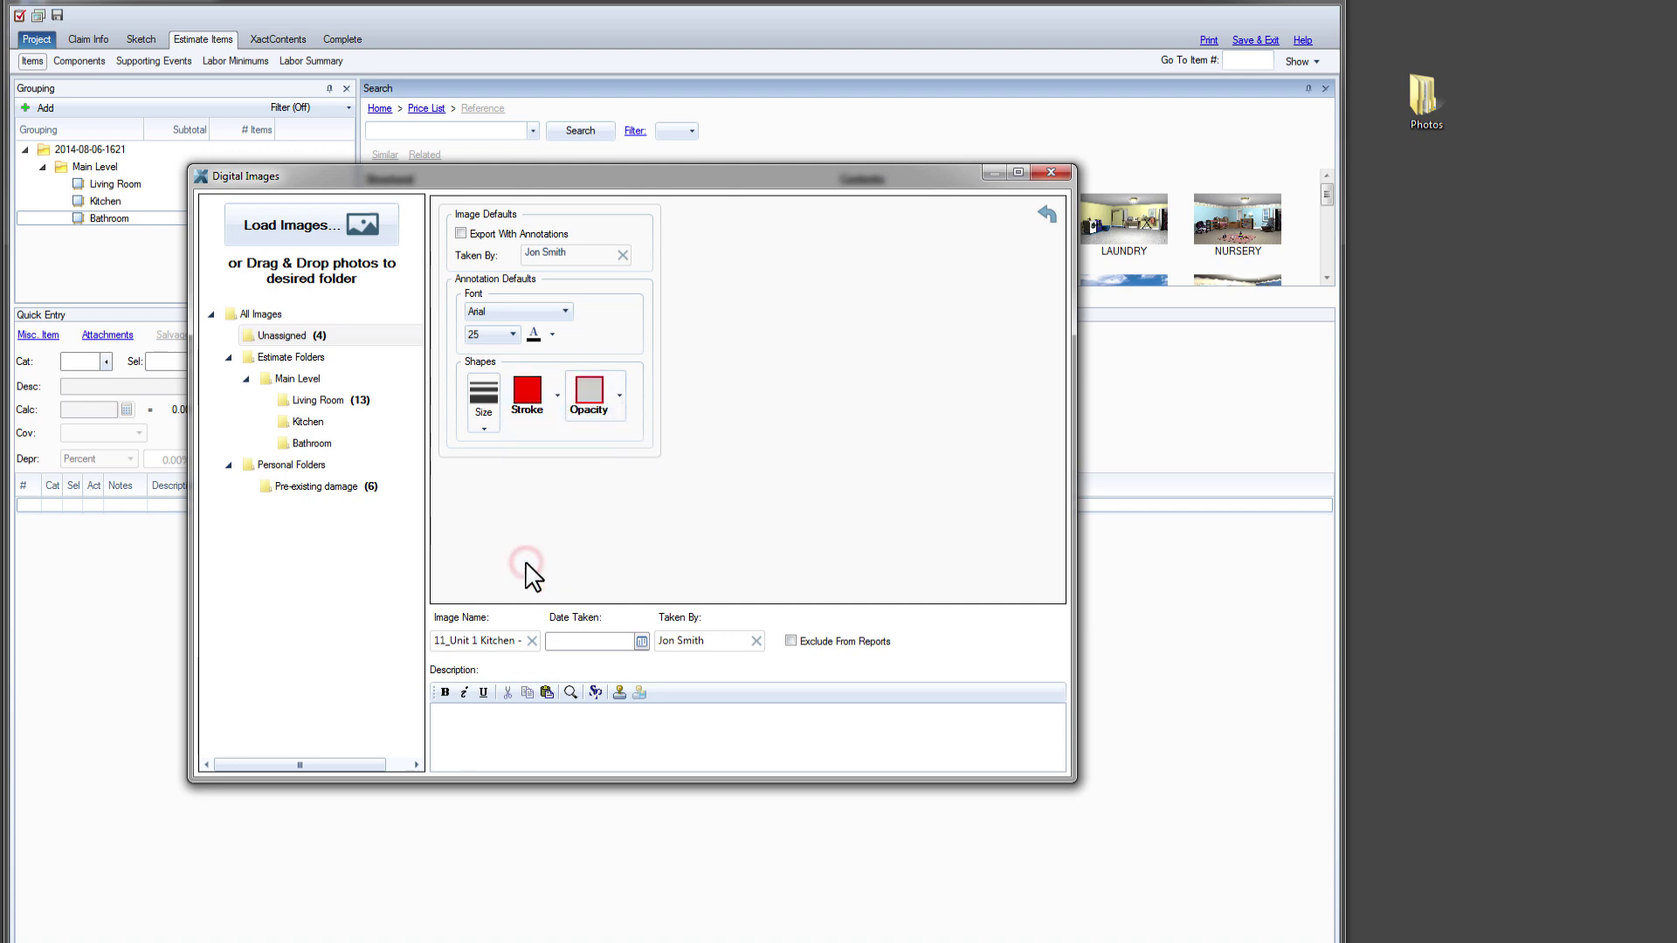
pyautogui.click(553, 336)
pyautogui.click(545, 489)
pyautogui.click(565, 311)
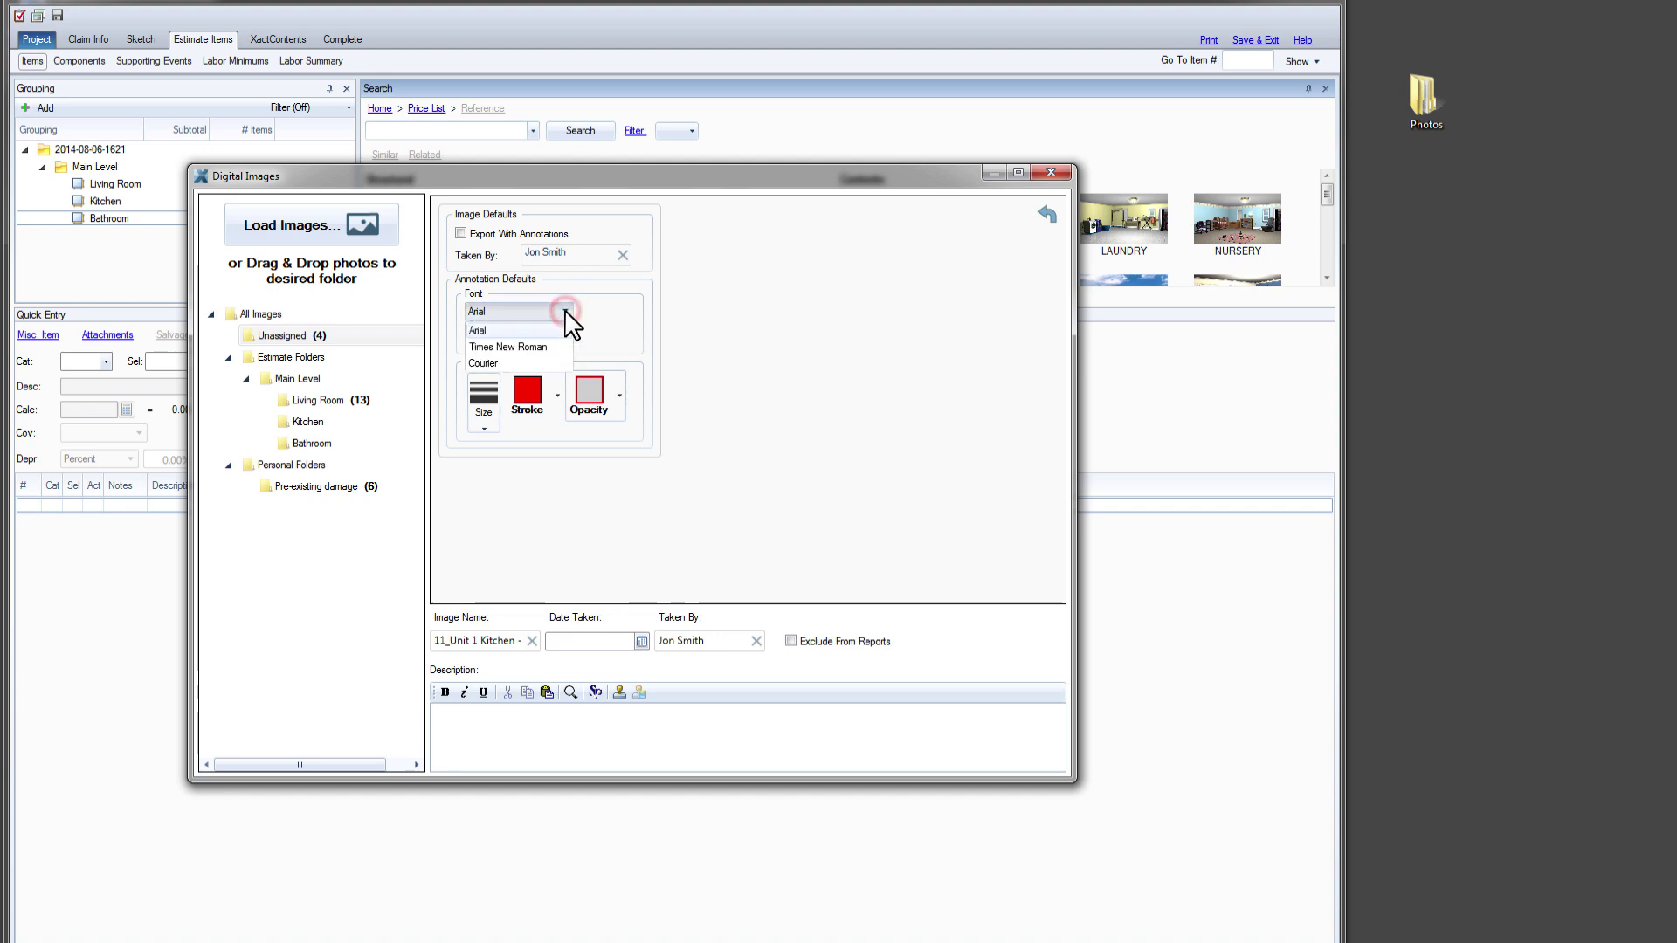
pyautogui.click(564, 330)
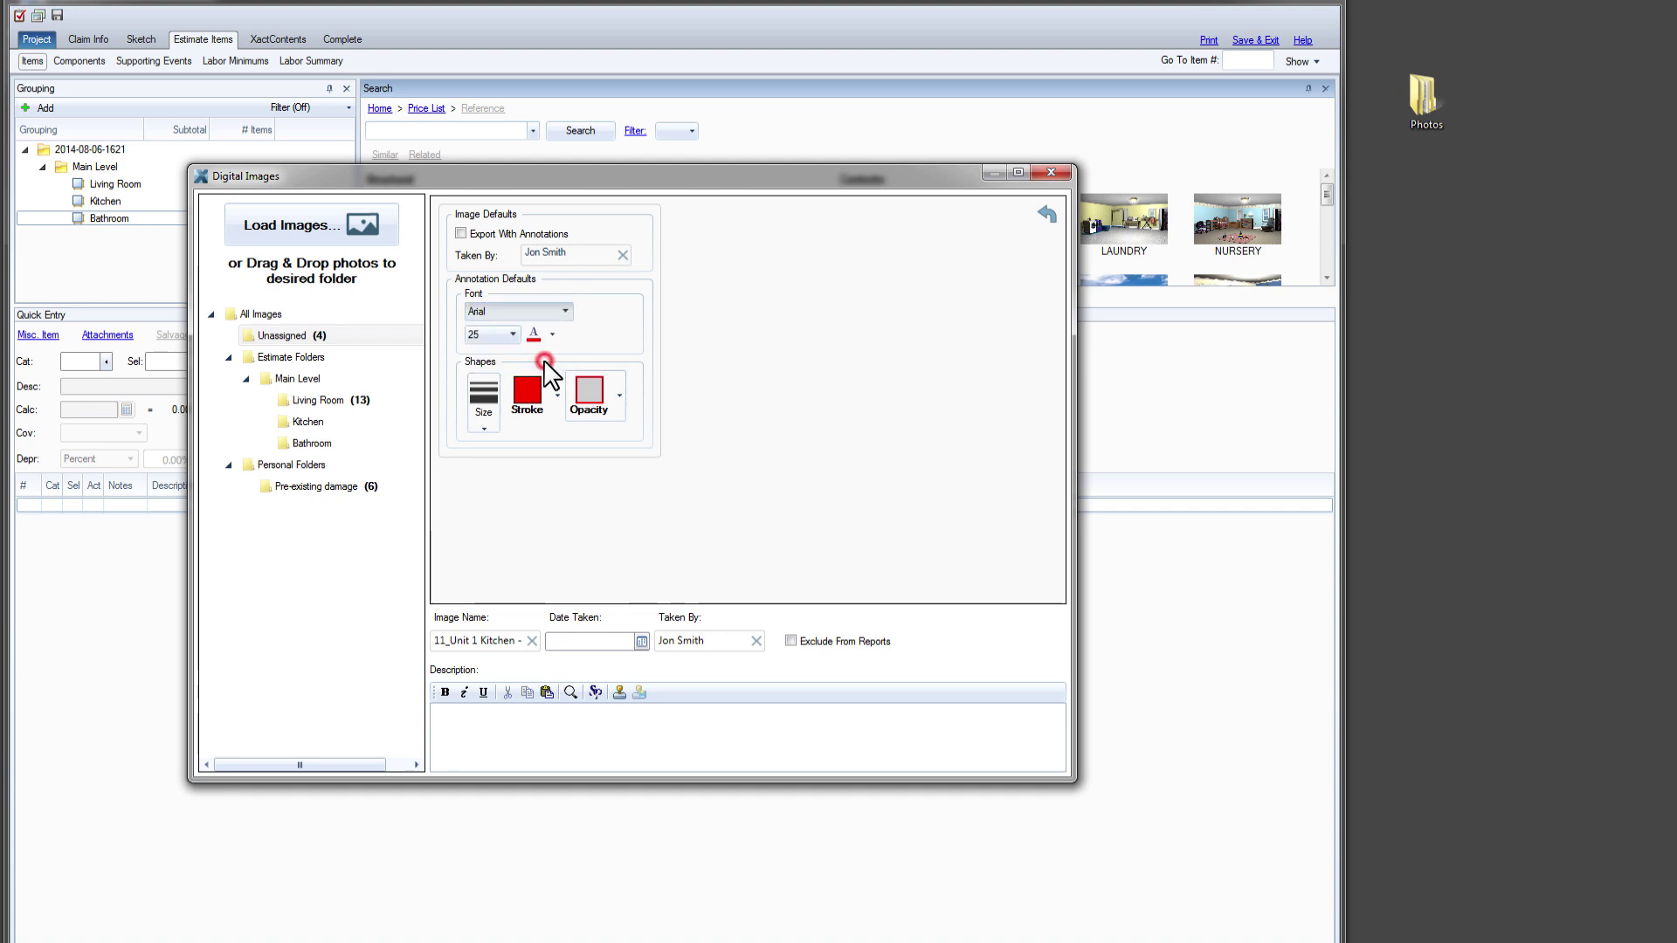
pyautogui.click(484, 425)
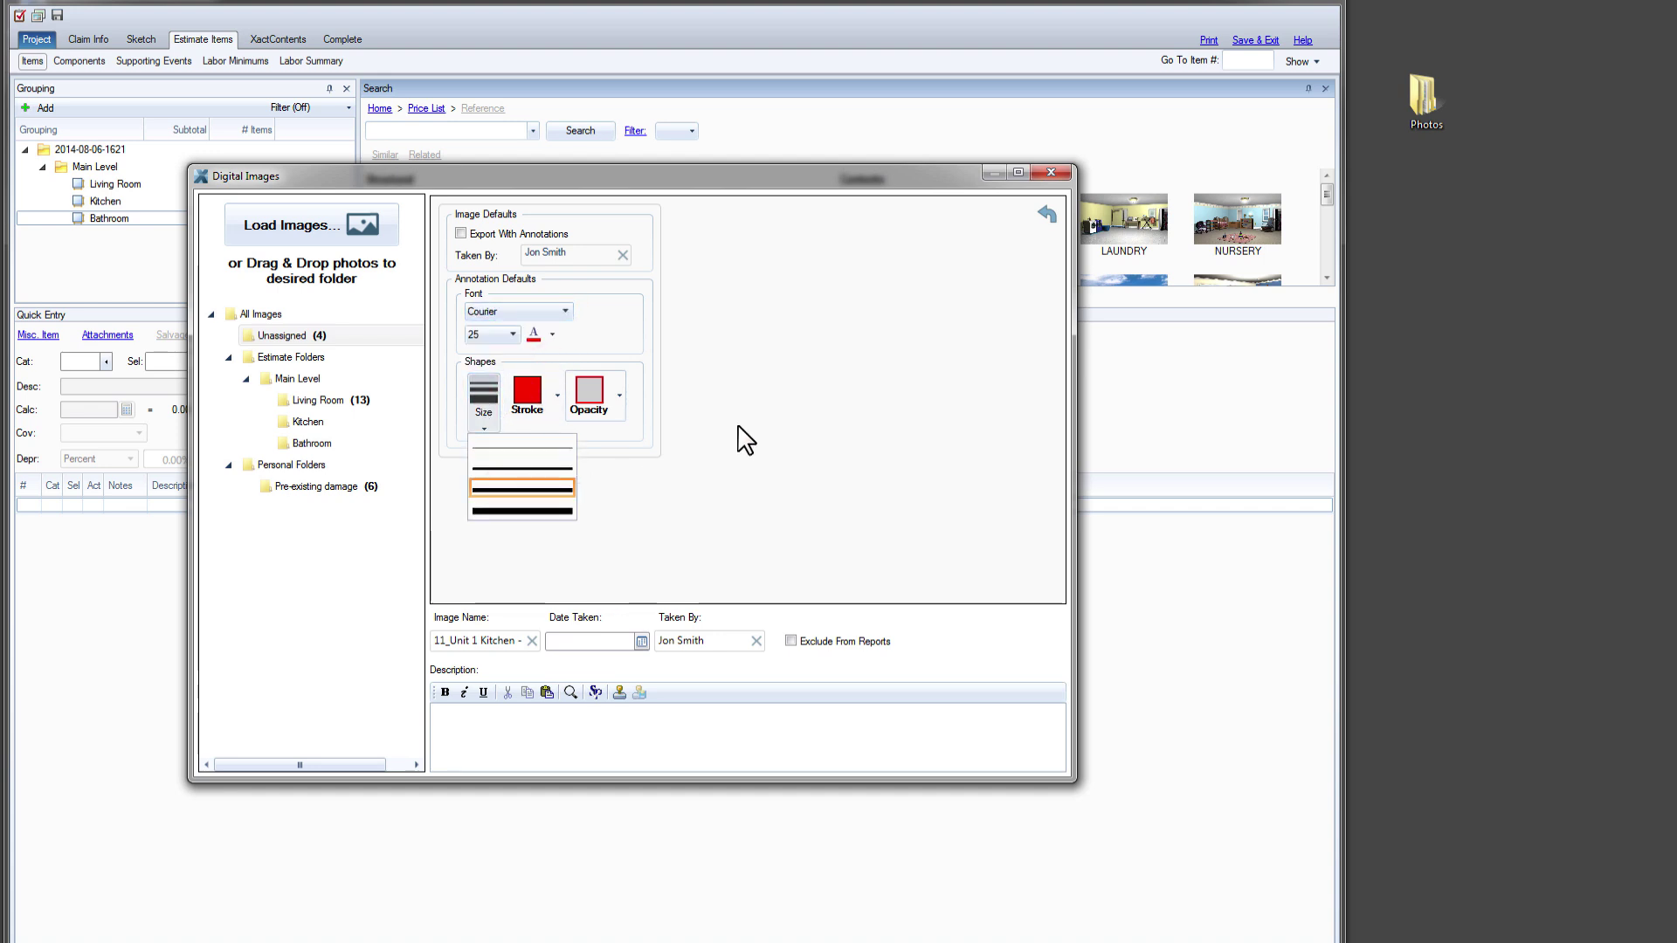
pyautogui.click(1047, 216)
# Open the 11_Unit 1 Kitchen photo for editing and draw a red circle around the oven door window
pyautogui.click(1047, 216)
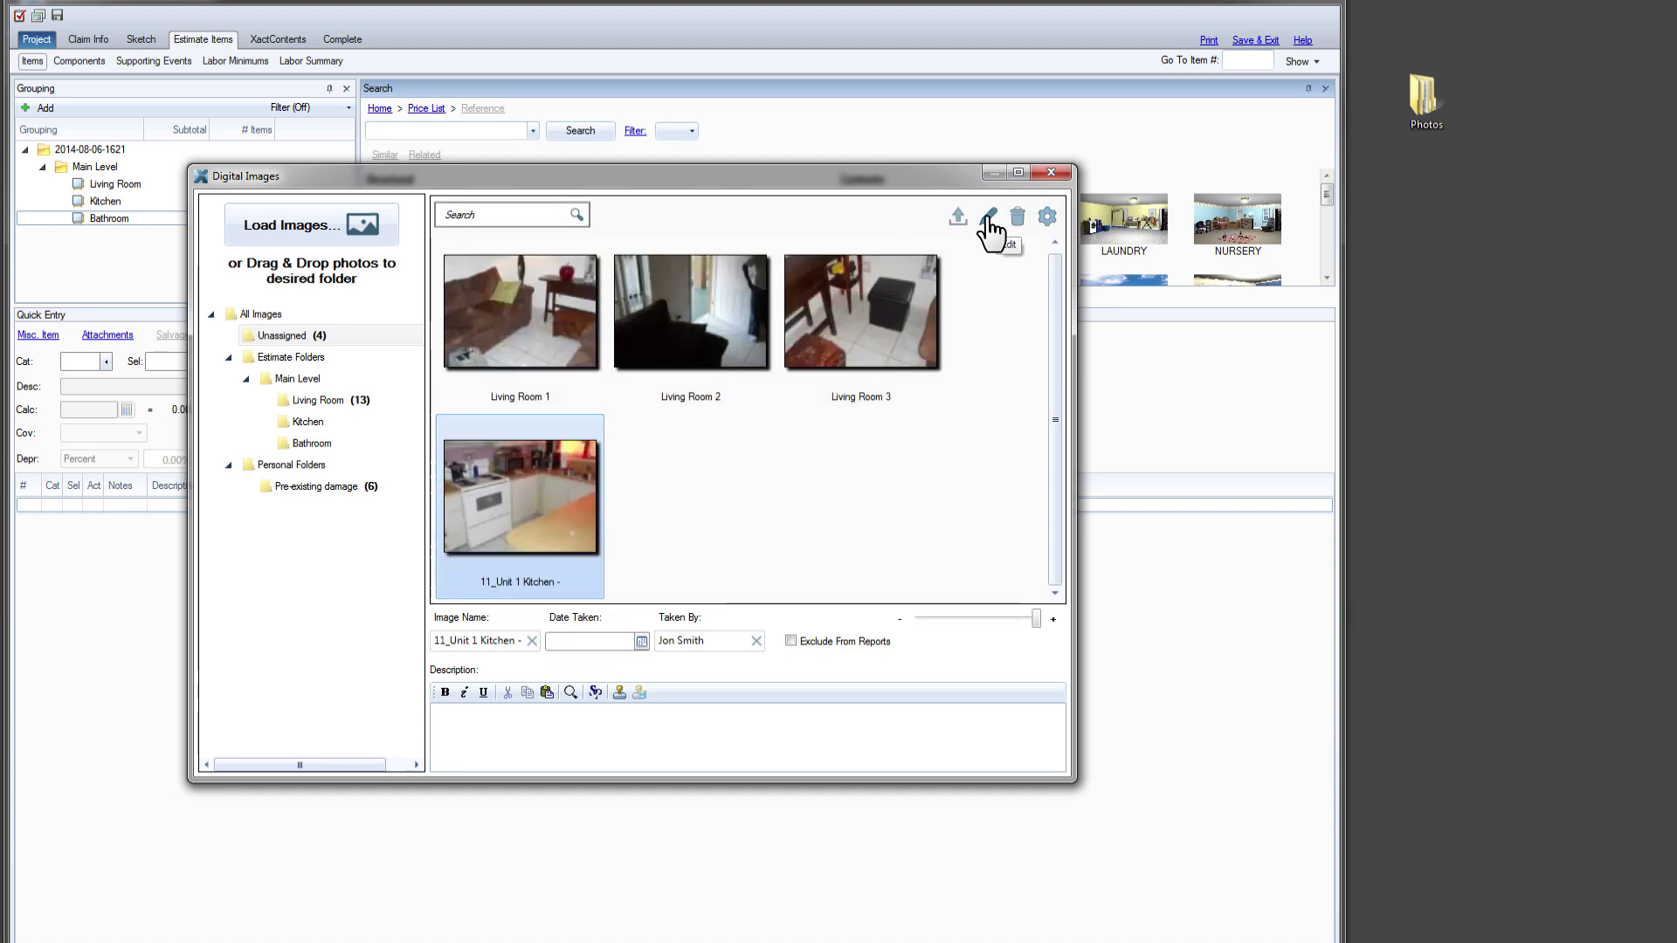
pyautogui.click(987, 217)
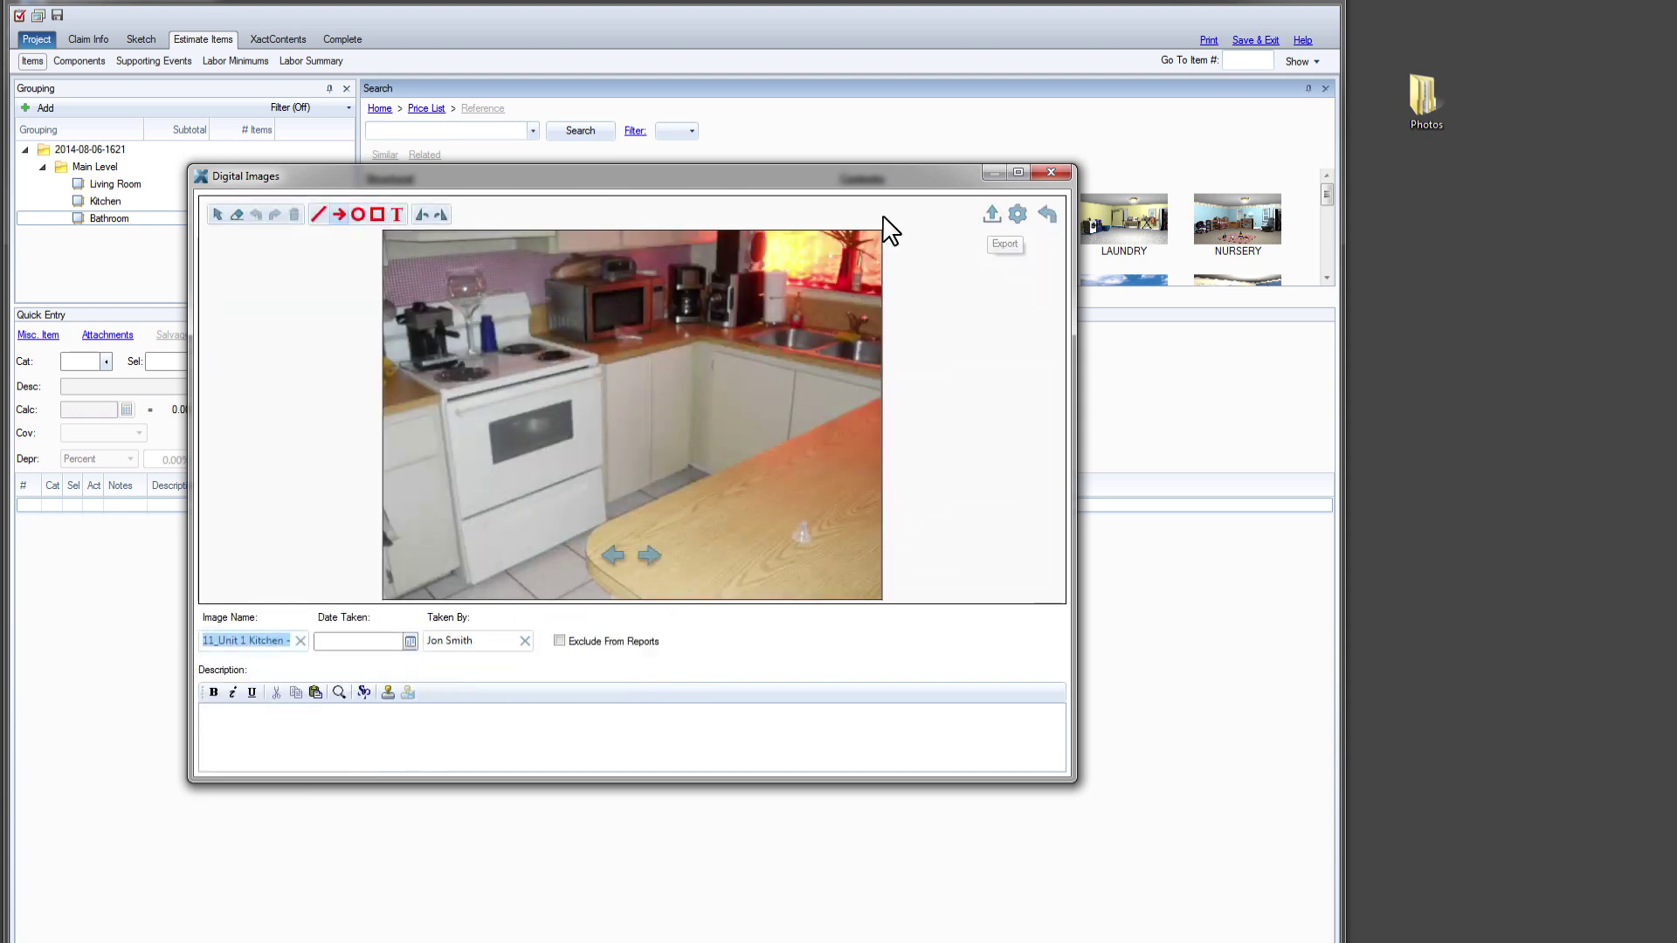
pyautogui.click(358, 214)
pyautogui.moveTo(600, 489); pyautogui.dragTo(606, 491)
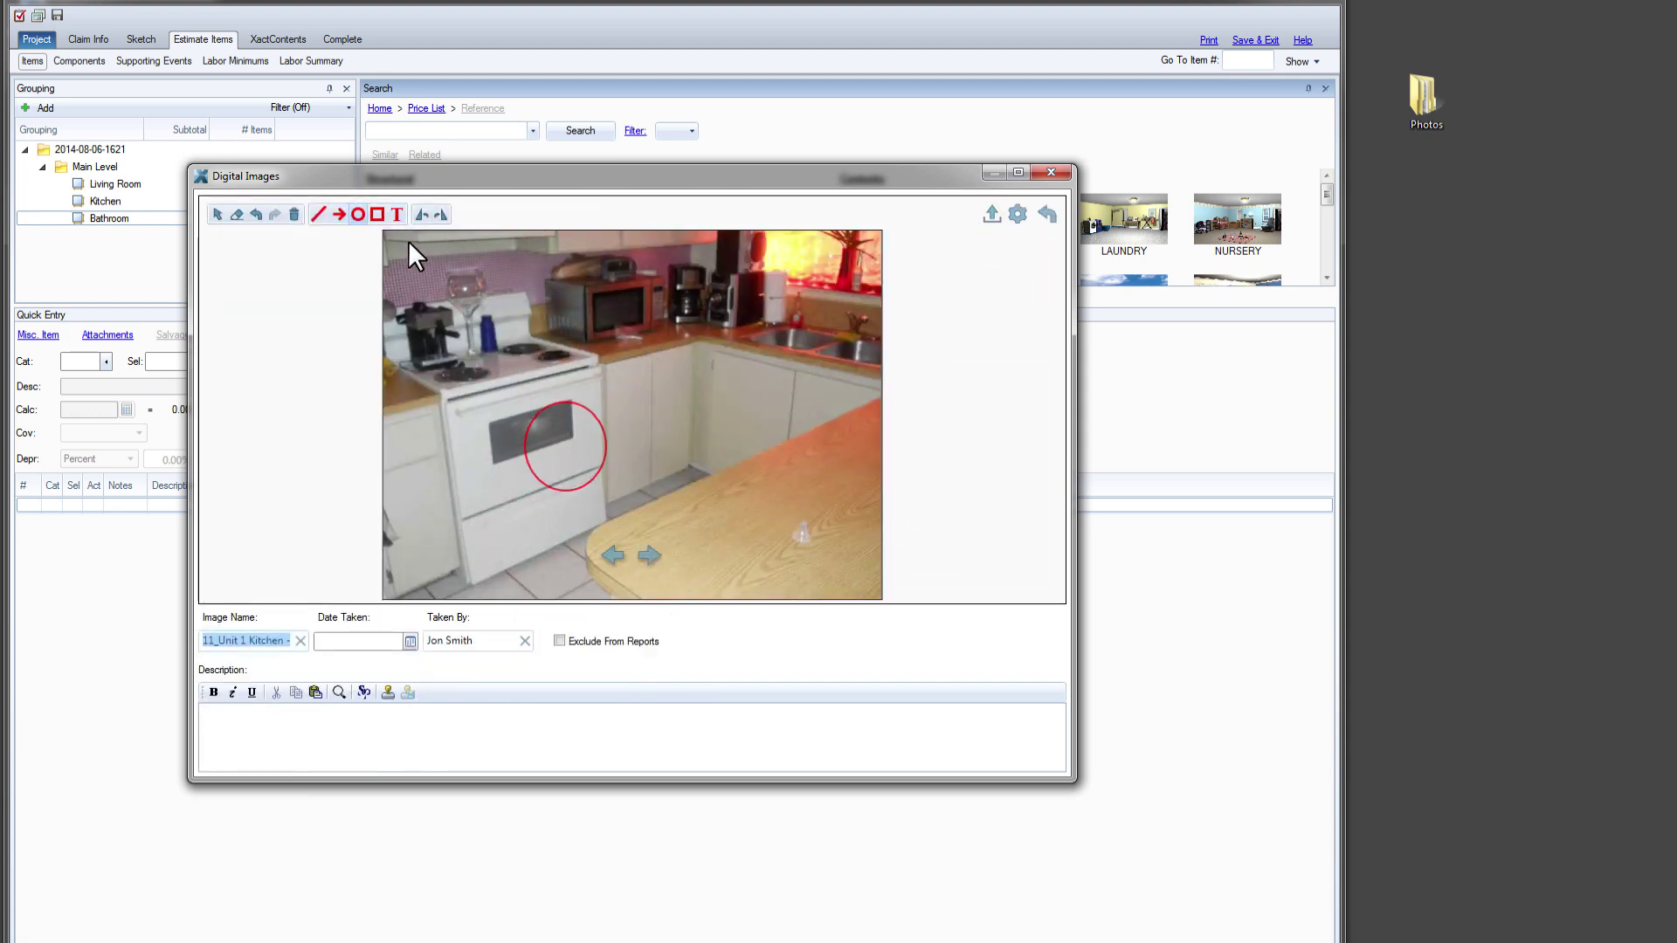
pyautogui.click(341, 216)
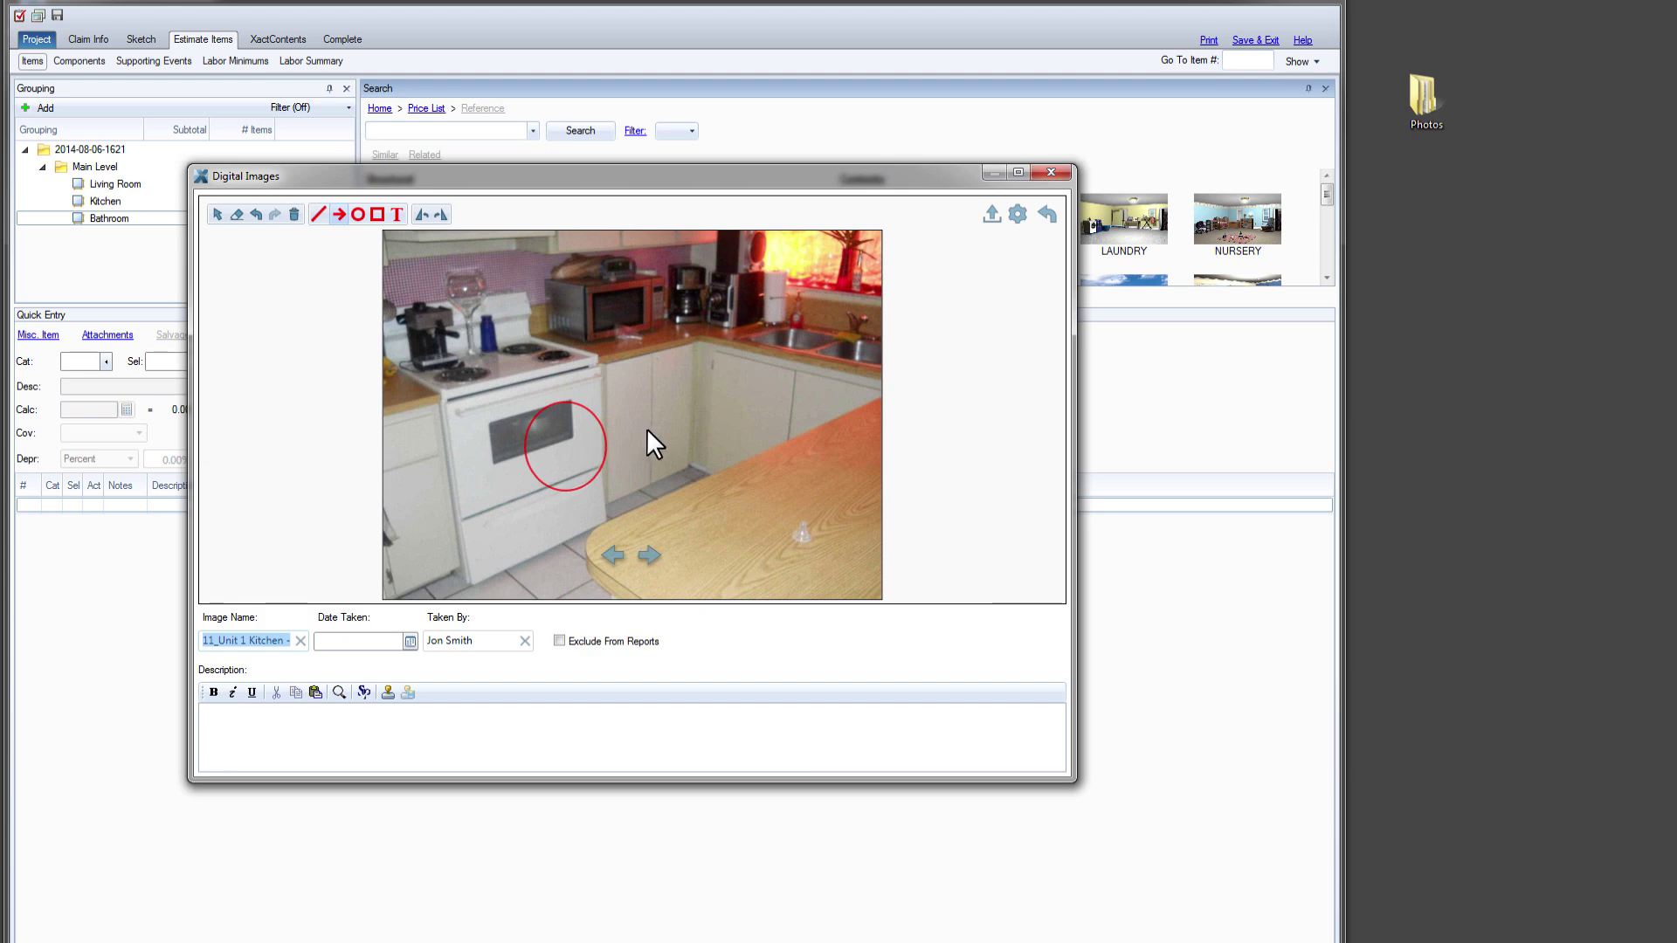